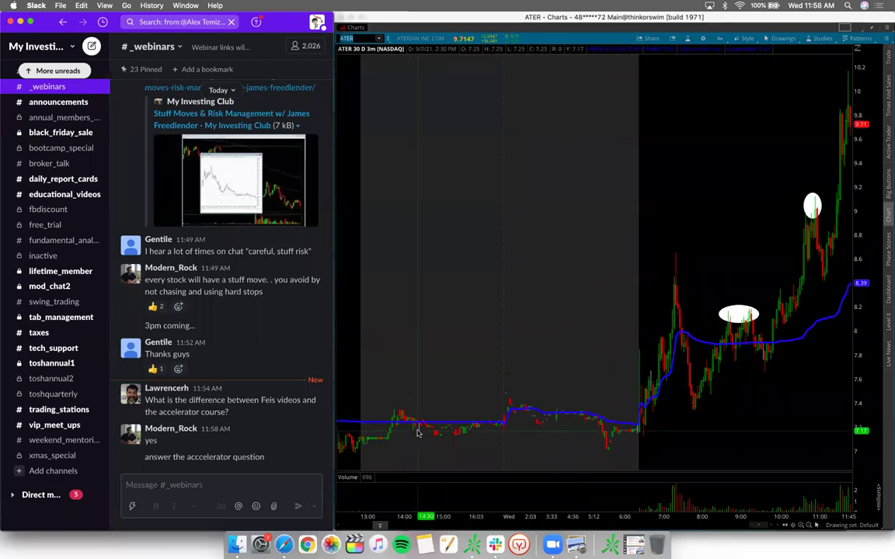
Step: Bring the MyInvestingClub webpage in Safari in front of the ATER chart
left_click(284, 545)
Step: Make Safari full screen, open the MyMIC members page and expand MIC STUDY GUIDE
scroll(605, 250, "up", 5)
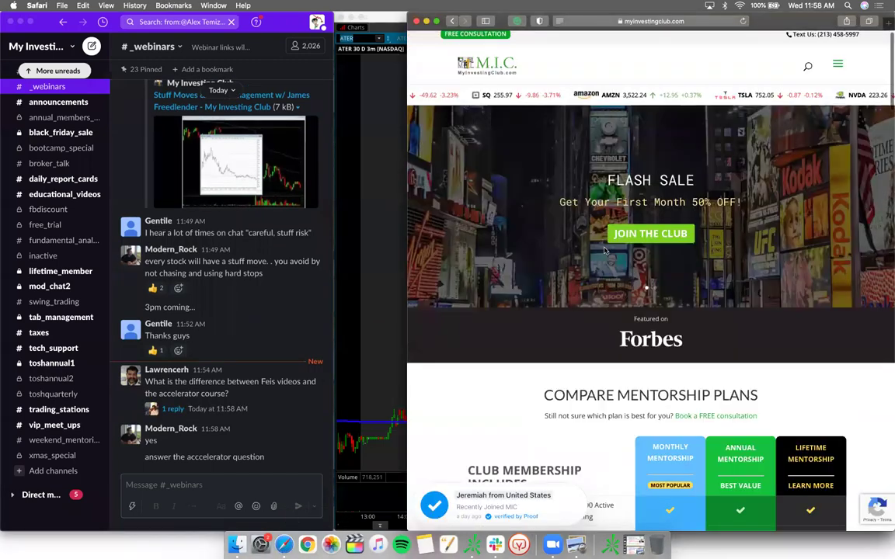
left_click(436, 21)
mouse_move(683, 67)
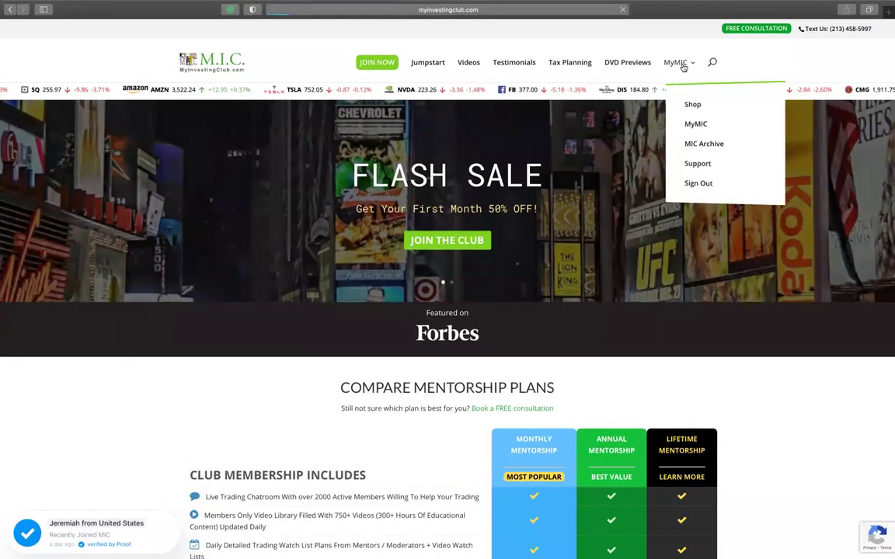
left_click(696, 123)
scroll(512, 259, "down", 5)
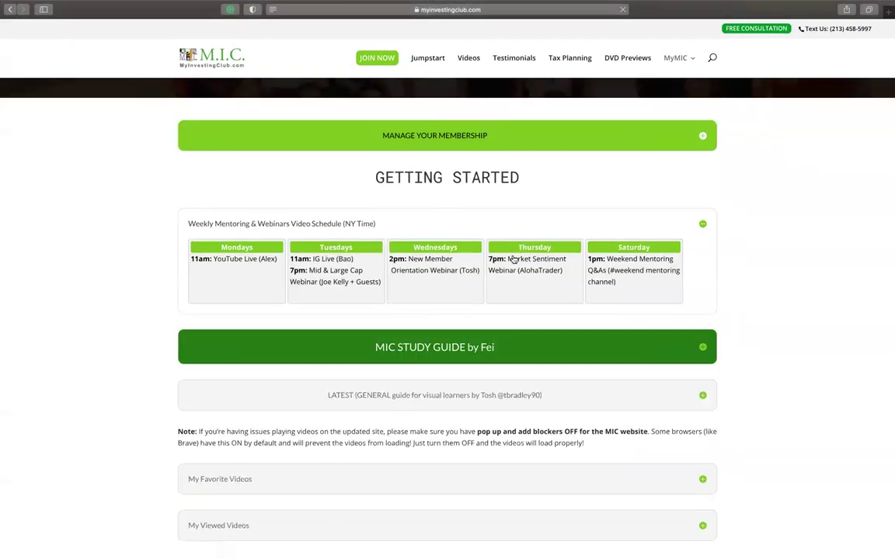
left_click(459, 181)
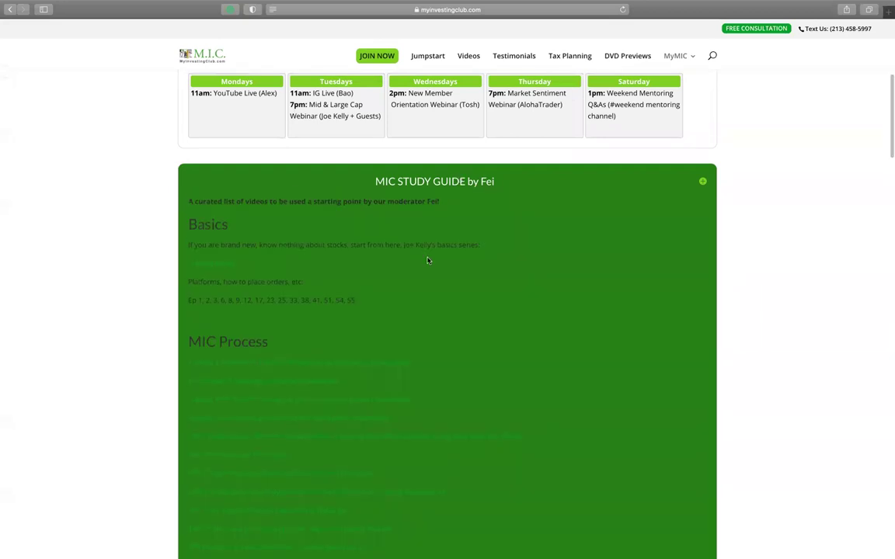
Step: Scroll through the study guide's training video links, then exit full screen
scroll(427, 259, "down", 2)
scroll(428, 261, "down", 1)
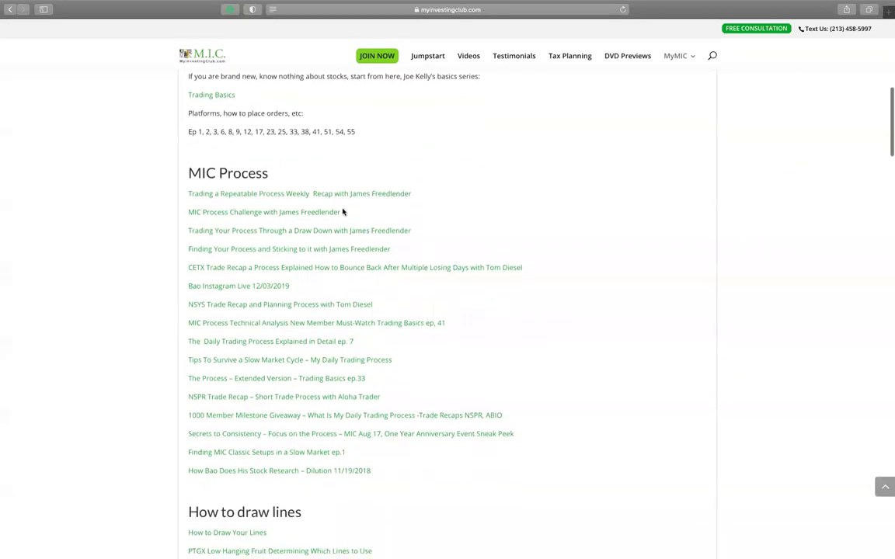
scroll(342, 212, "down", 9)
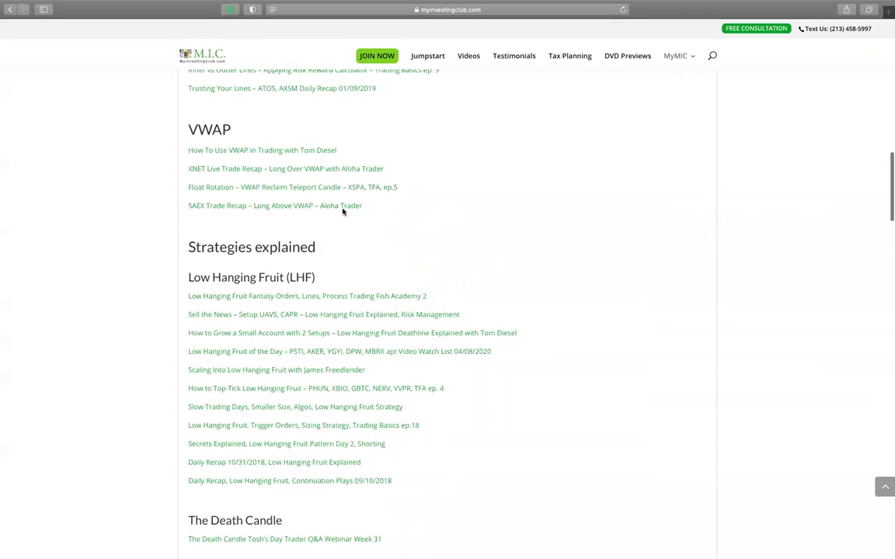
scroll(342, 212, "down", 15)
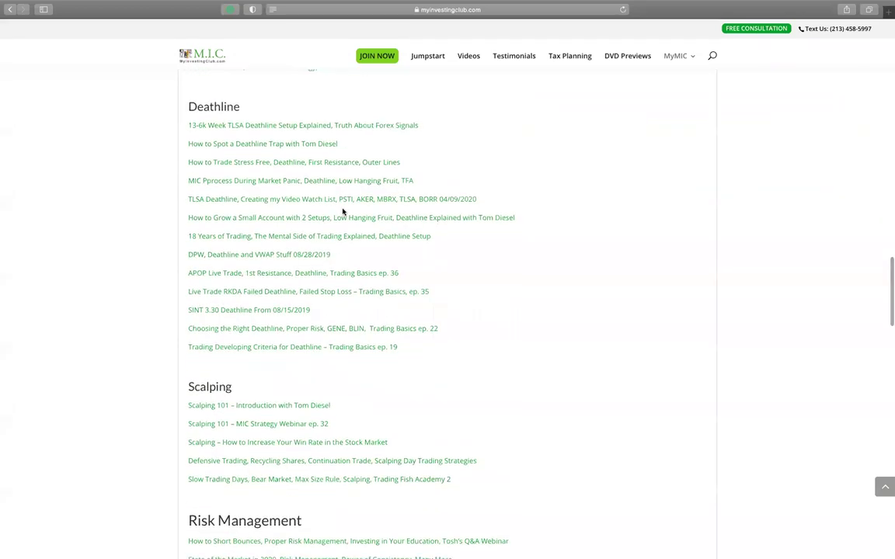
scroll(343, 211, "down", 12)
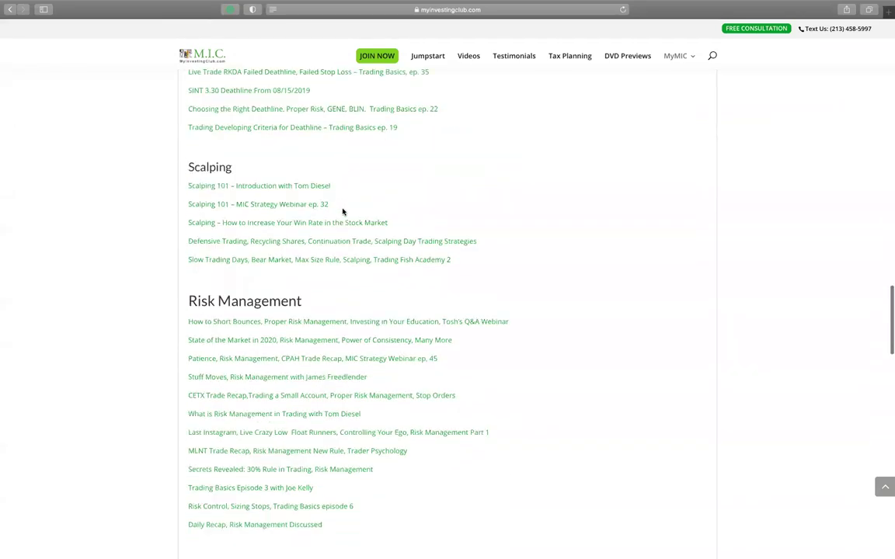
scroll(343, 212, "down", 1)
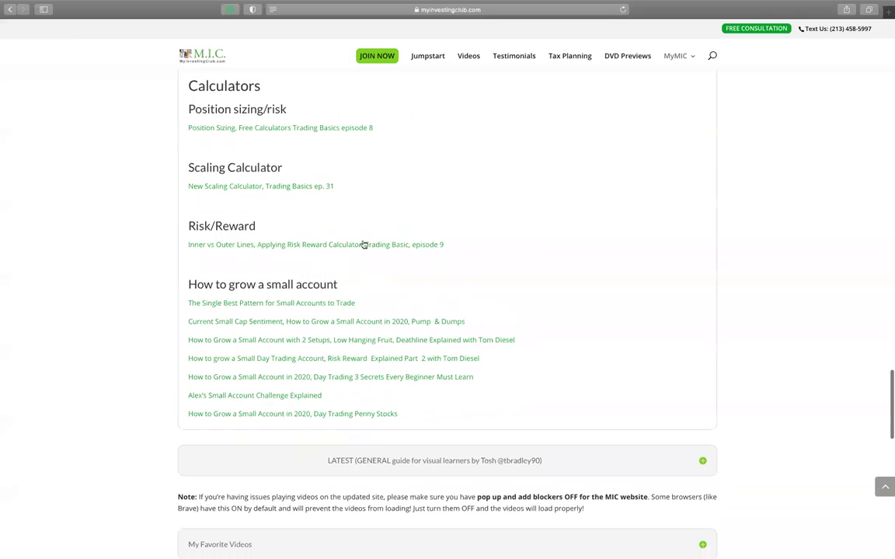
scroll(366, 311, "up", 2)
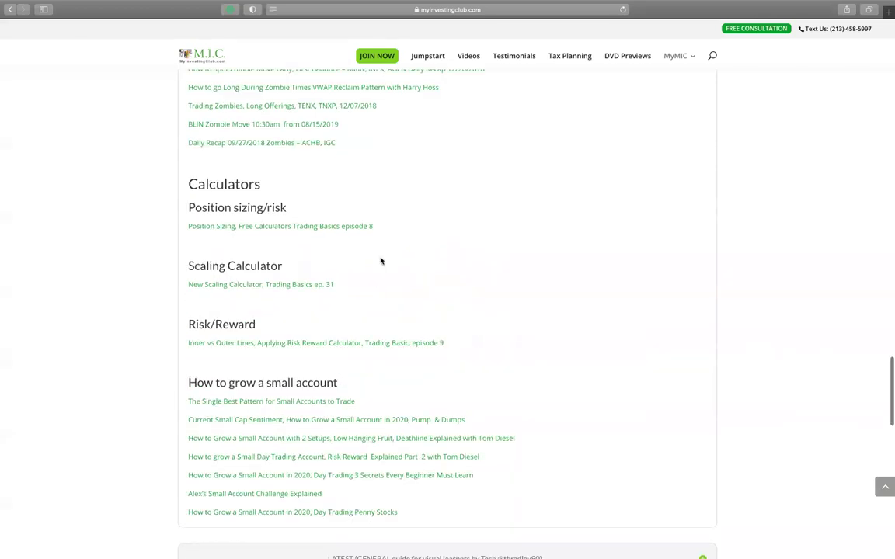
scroll(334, 310, "up", 2)
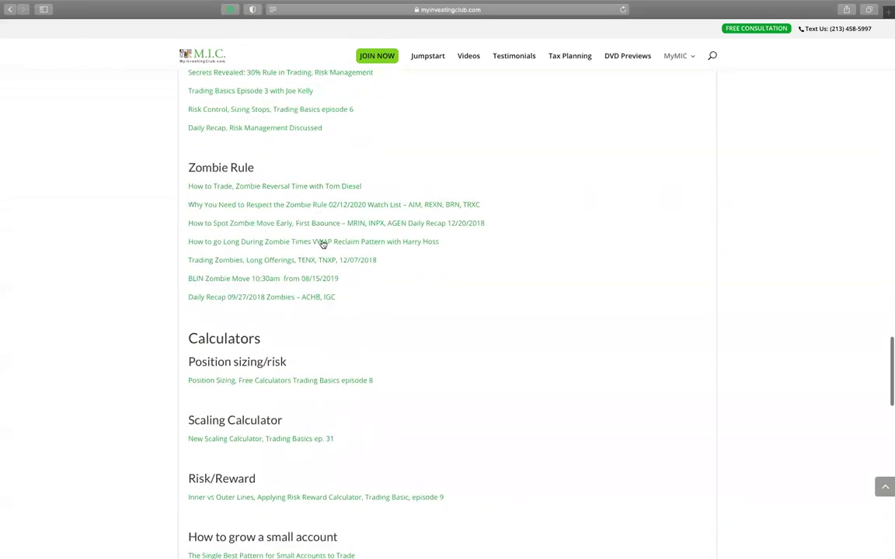
key("ctrl+super+f")
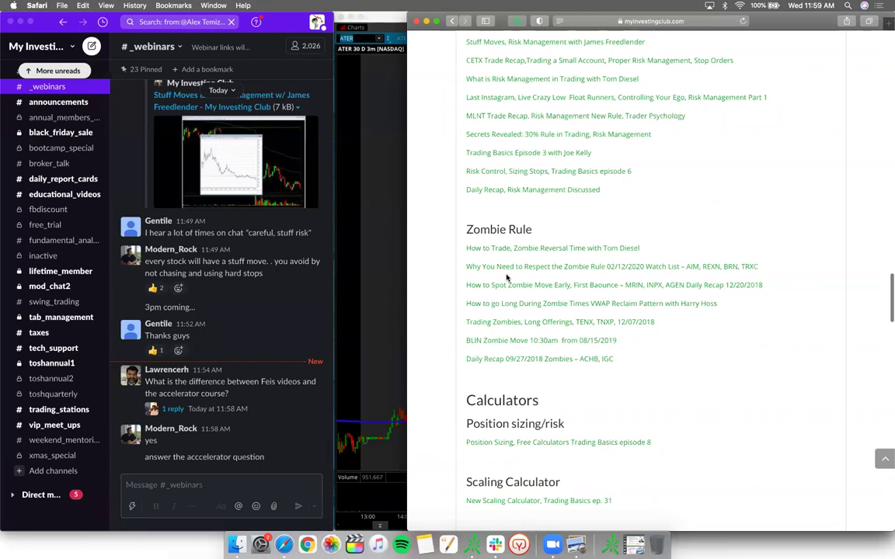
Step: Show the NEW MEMBER PDF zoomed on its Accelerator Vol 1 Jumpstart page, then return to Safari
left_click(579, 545)
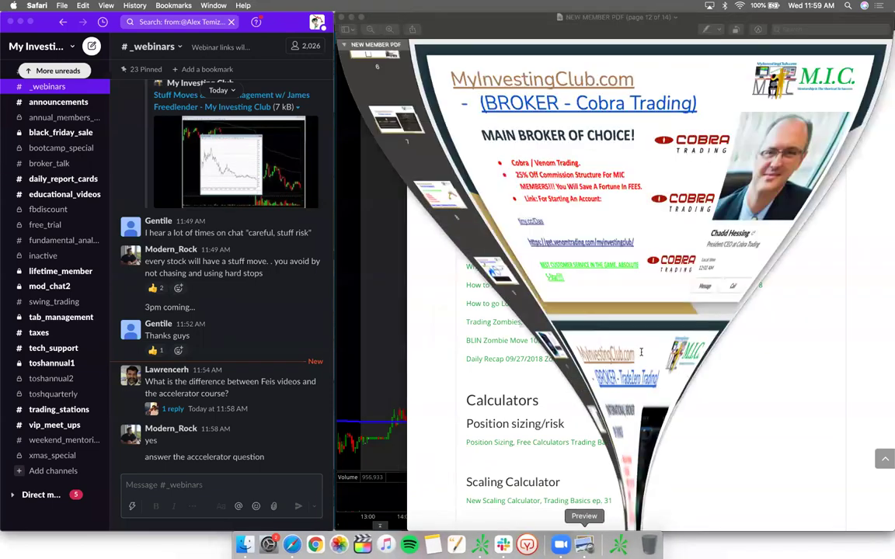
scroll(596, 247, "up", 15)
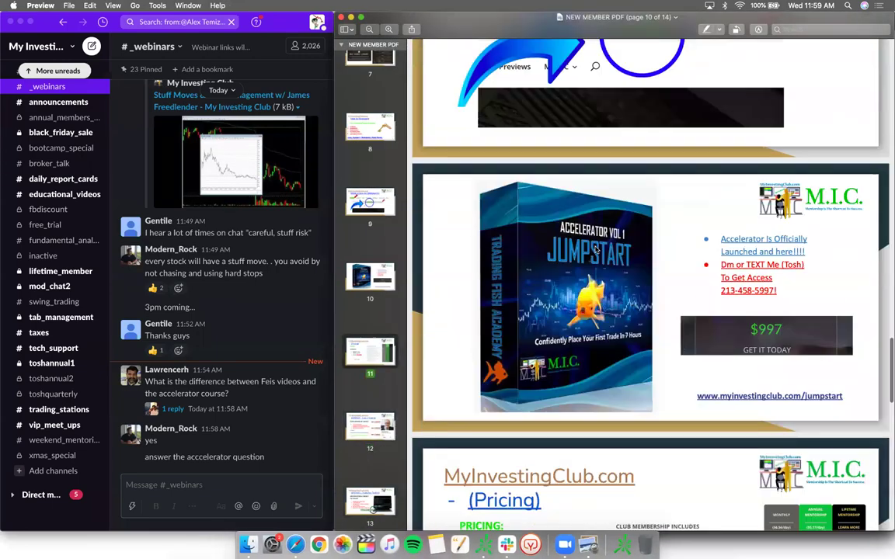
key("super+plus")
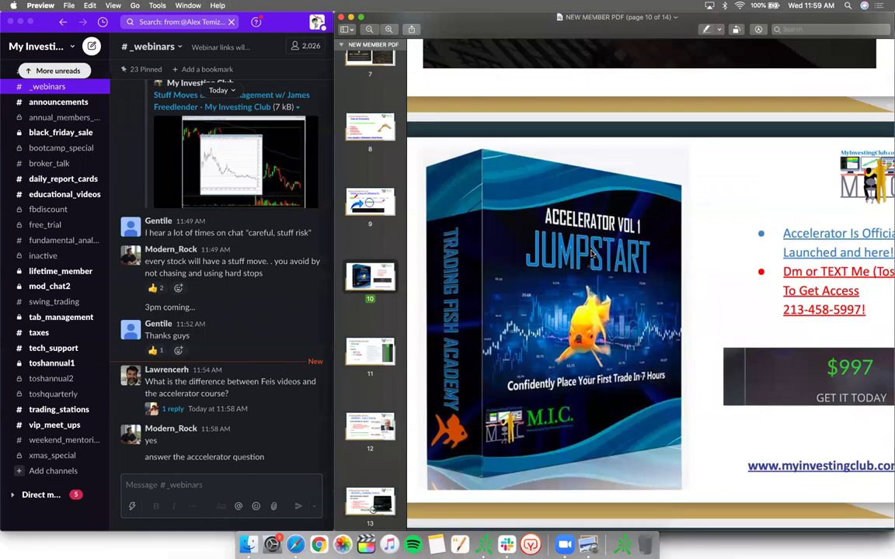
scroll(592, 254, "down", 2)
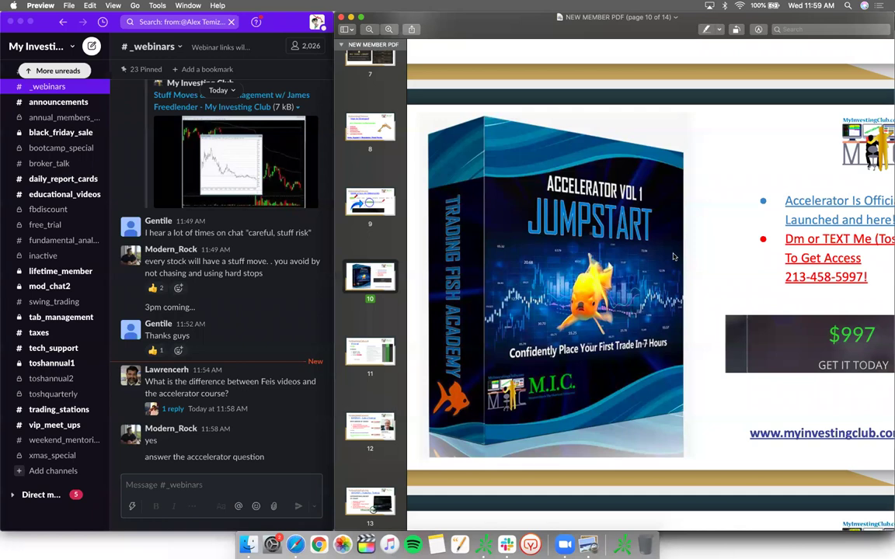
scroll(674, 256, "down", 2)
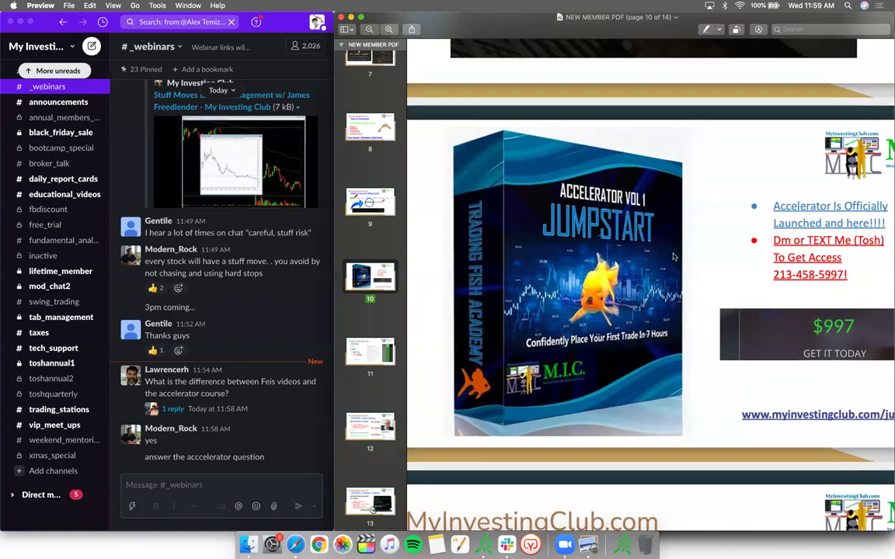
scroll(674, 257, "right", 1)
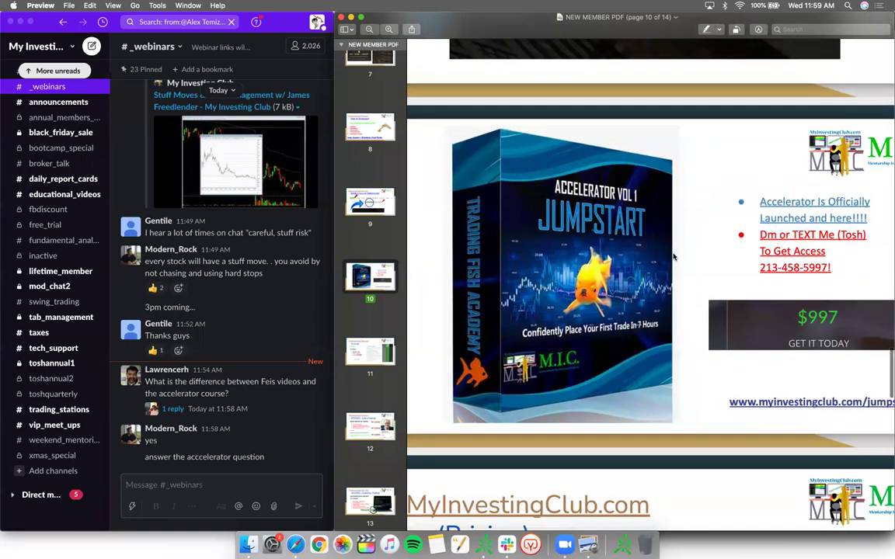
scroll(674, 257, "left", 1)
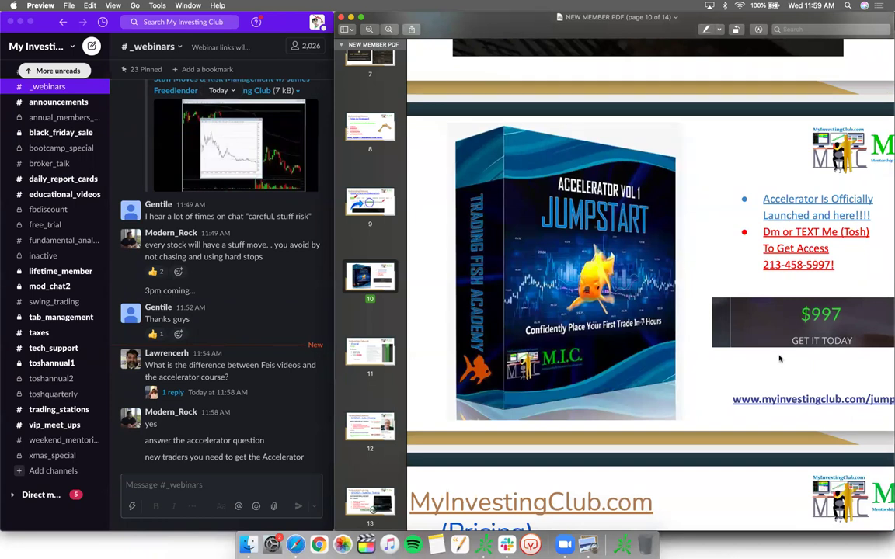
left_click(506, 519)
scroll(412, 311, "up", 3)
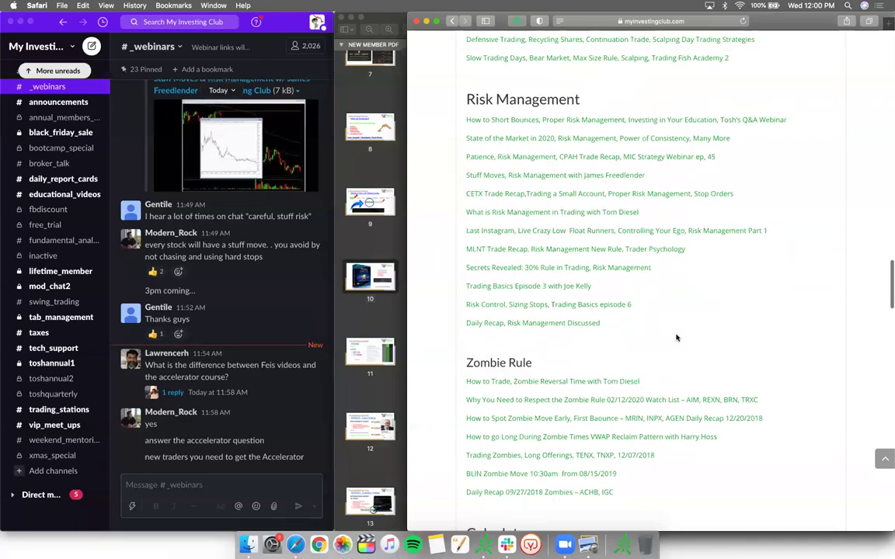
Step: Alternate between the Jumpstart PDF page and the study guide's strategy video lists, ending on the PDF
left_click(383, 320)
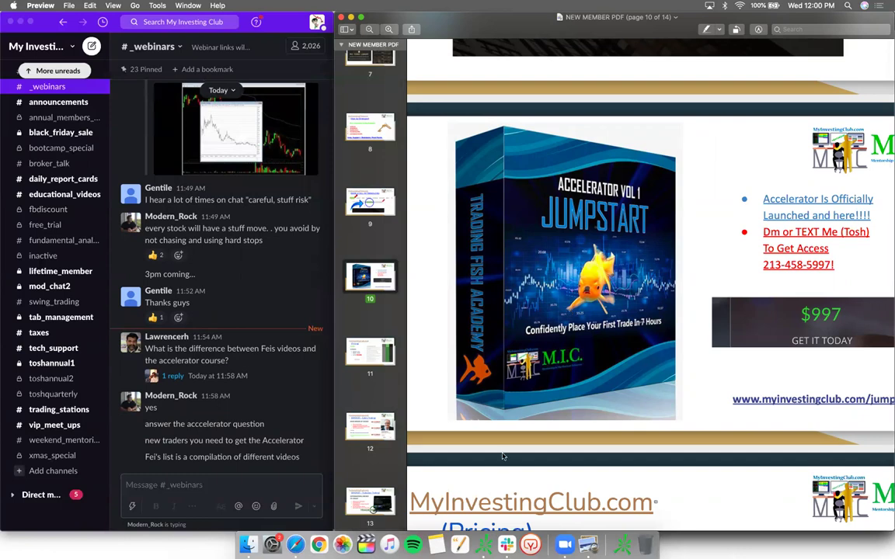
left_click(295, 546)
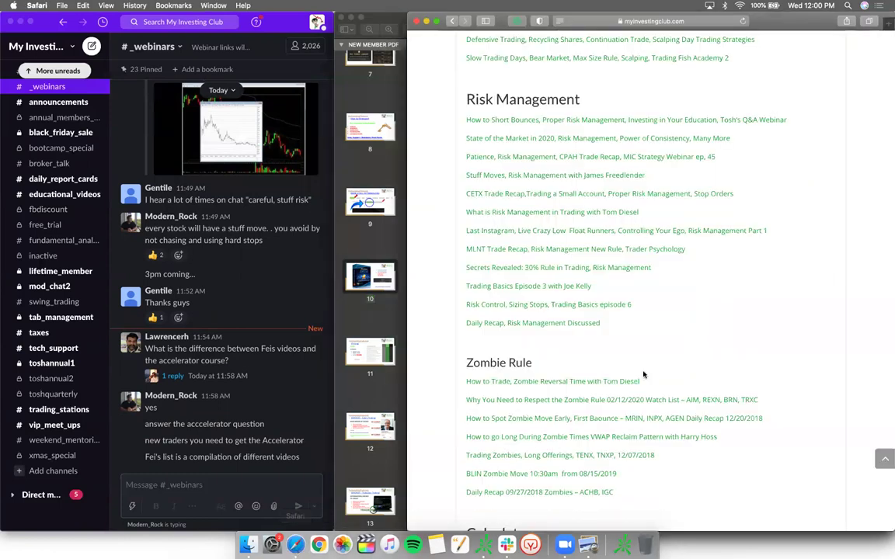
scroll(589, 336, "up", 4)
scroll(590, 336, "up", 10)
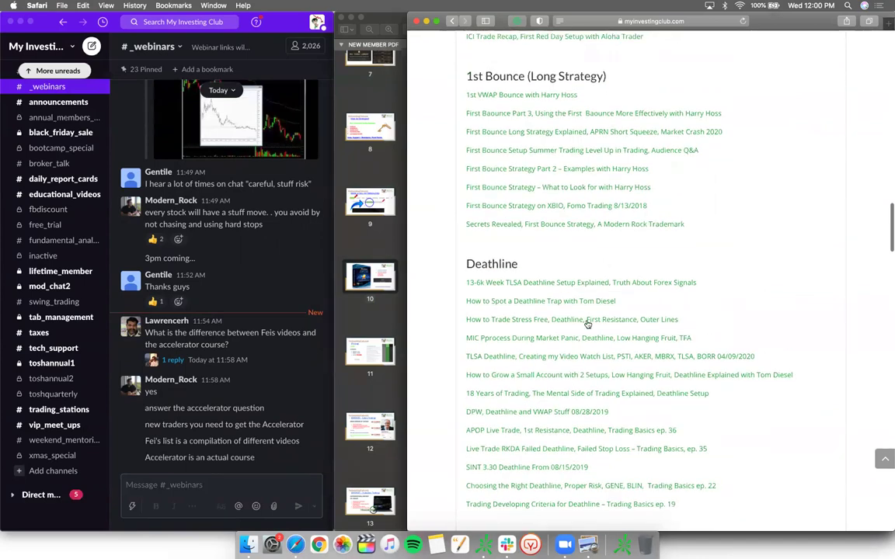
scroll(588, 323, "up", 2)
left_click(386, 251)
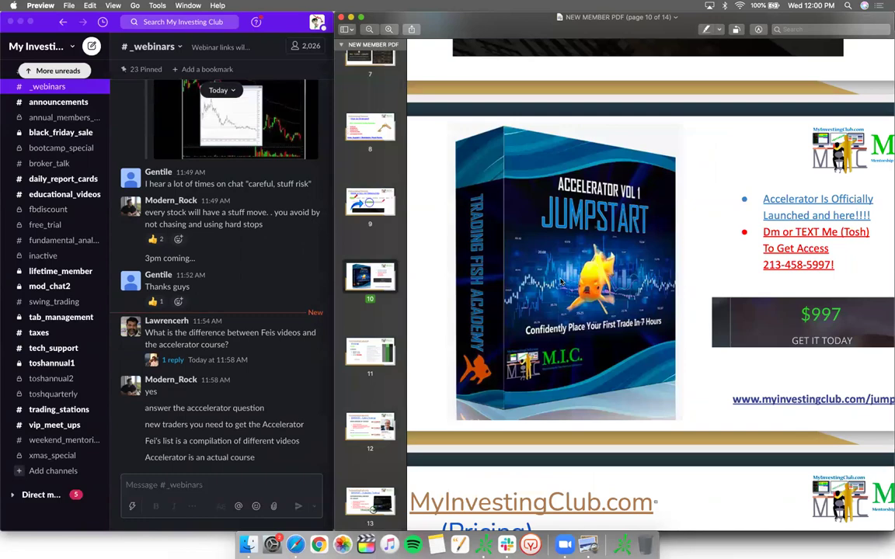
key("super+Tab")
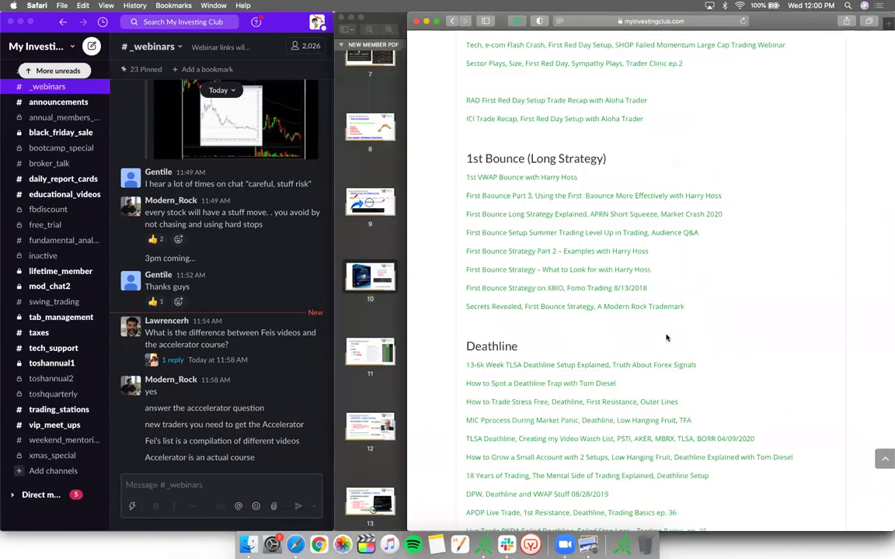
scroll(666, 338, "up", 5)
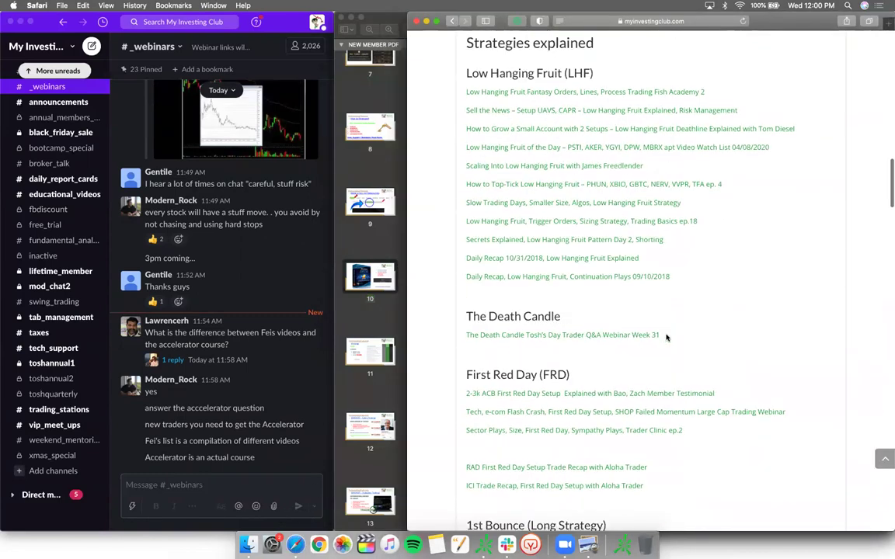
left_click(390, 255)
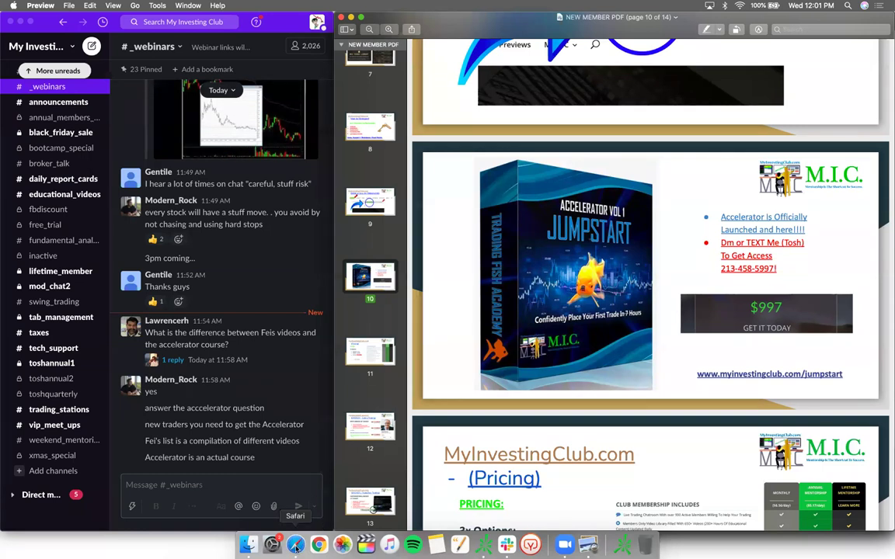
Step: Scroll the study guide page, then bring the NEW MEMBER PDF forward at page 10, the $997 offer
scroll(633, 282, "up", 3)
scroll(633, 282, "down", 2)
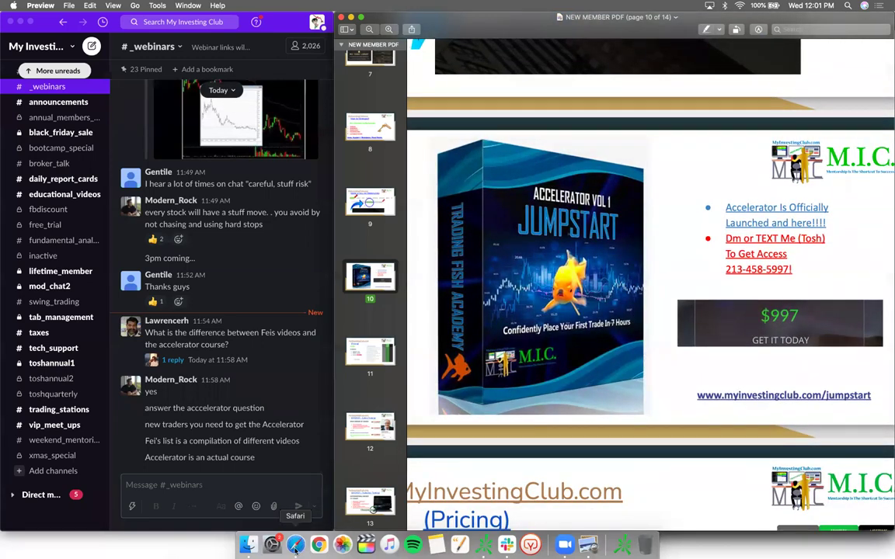
left_click(295, 544)
scroll(613, 362, "up", 10)
scroll(697, 314, "up", 10)
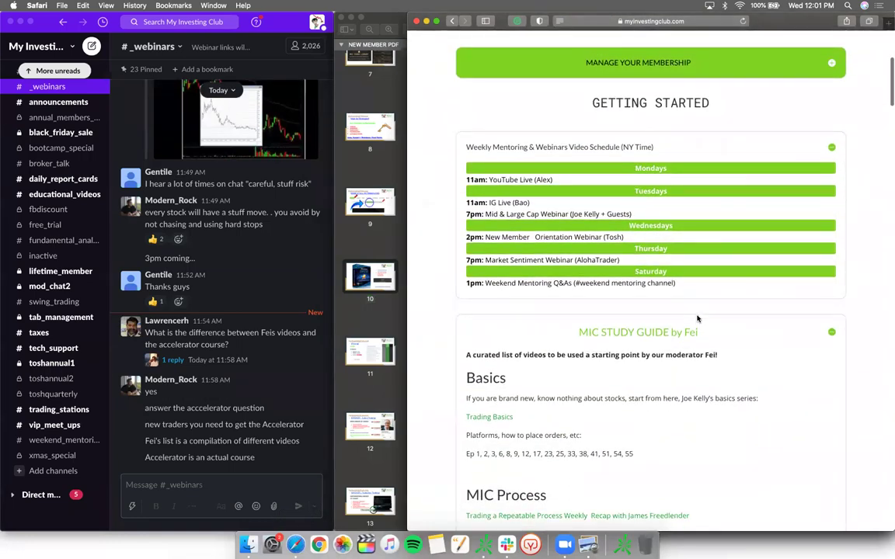
scroll(697, 318, "down", 2)
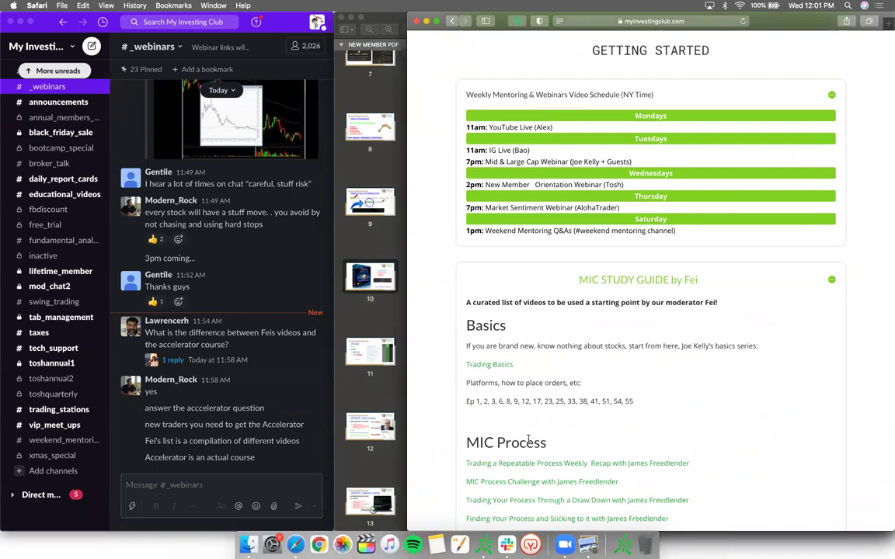
left_click(393, 319)
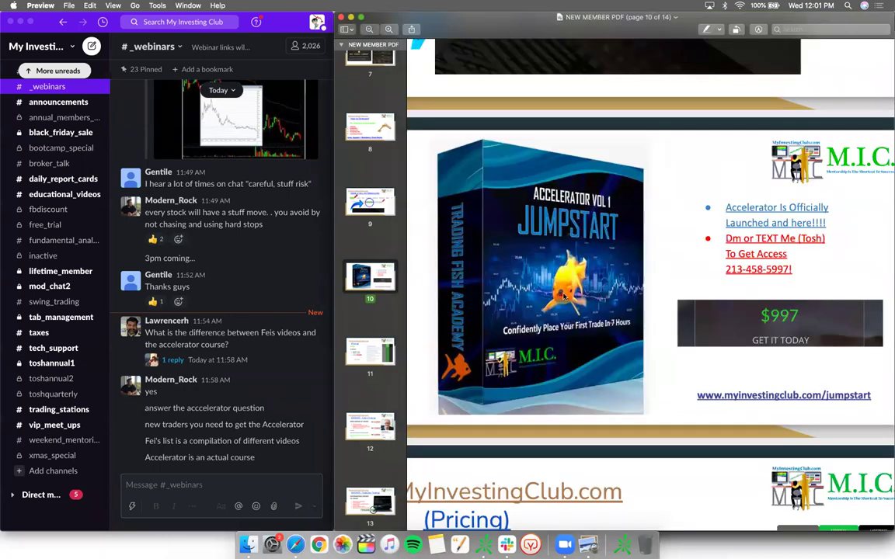
left_click(544, 295)
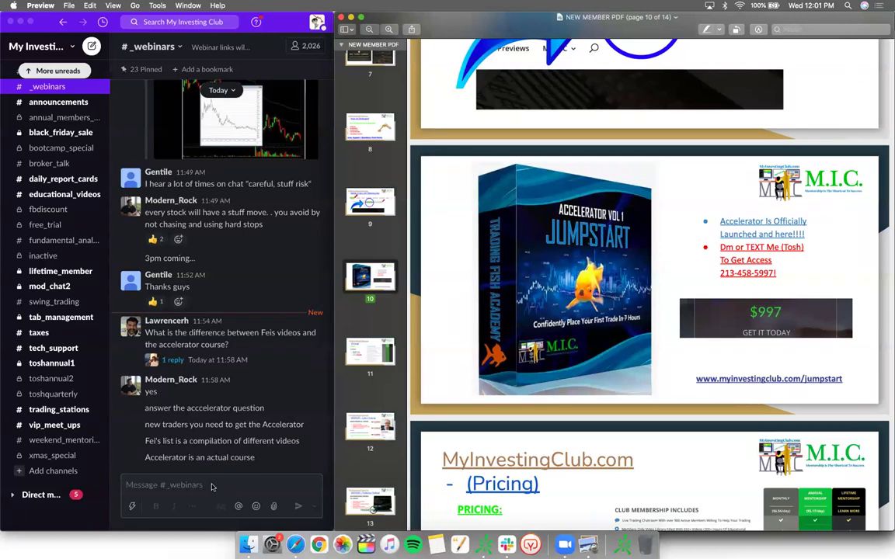
Step: Draft a #_webinars message asking members to text a phone number, then return to the ATER chart
left_click(194, 441)
type("Text")
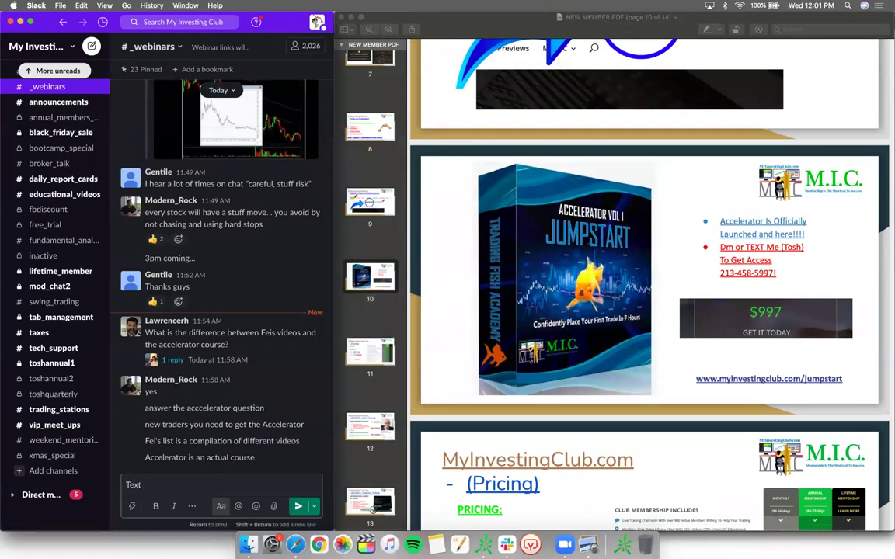
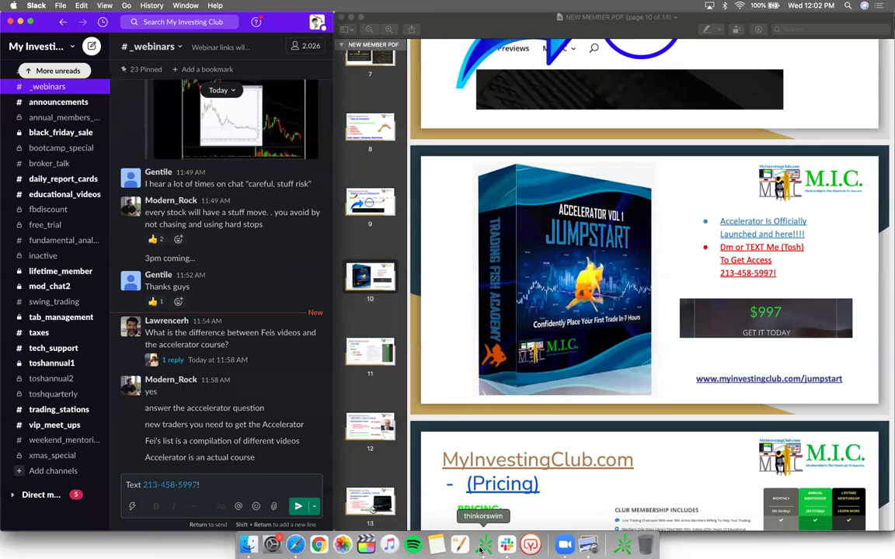
left_click(295, 544)
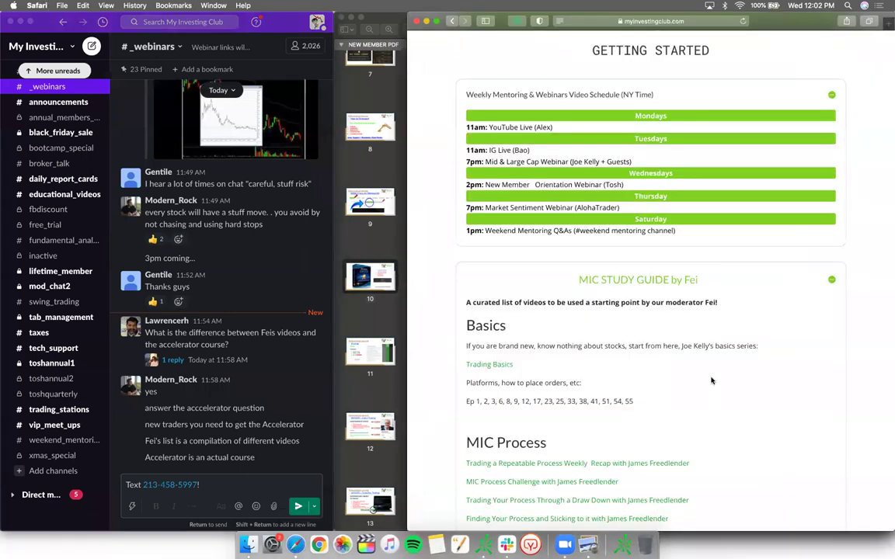
scroll(711, 380, "down", 10)
scroll(566, 367, "down", 5)
key("super+Tab")
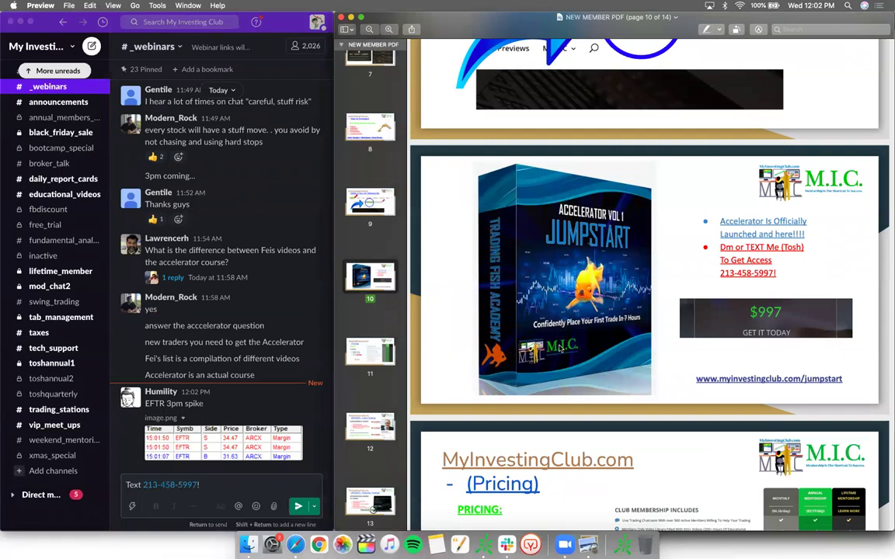
left_click(483, 544)
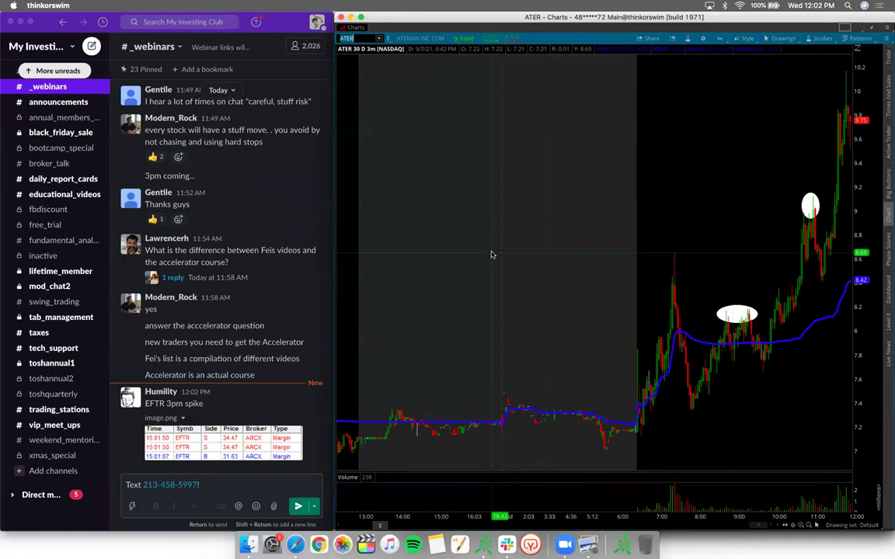
Step: Load the EFTR chart and zoom in on its latest intraday spike
type("EF")
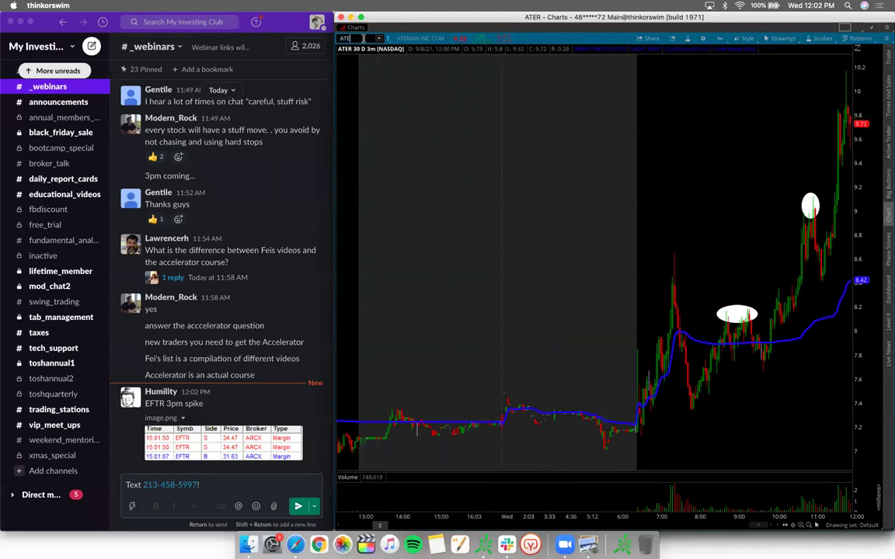
type("TR")
key("Return")
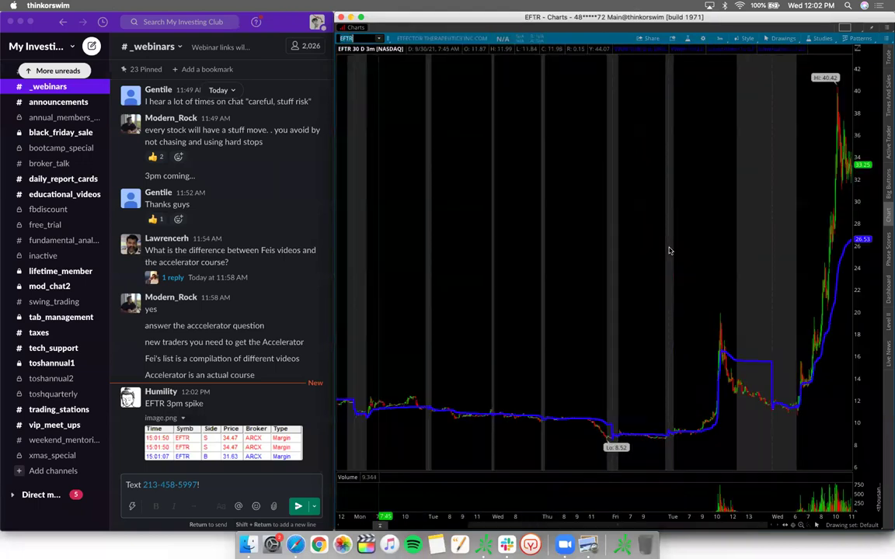
scroll(792, 171, "up", 3)
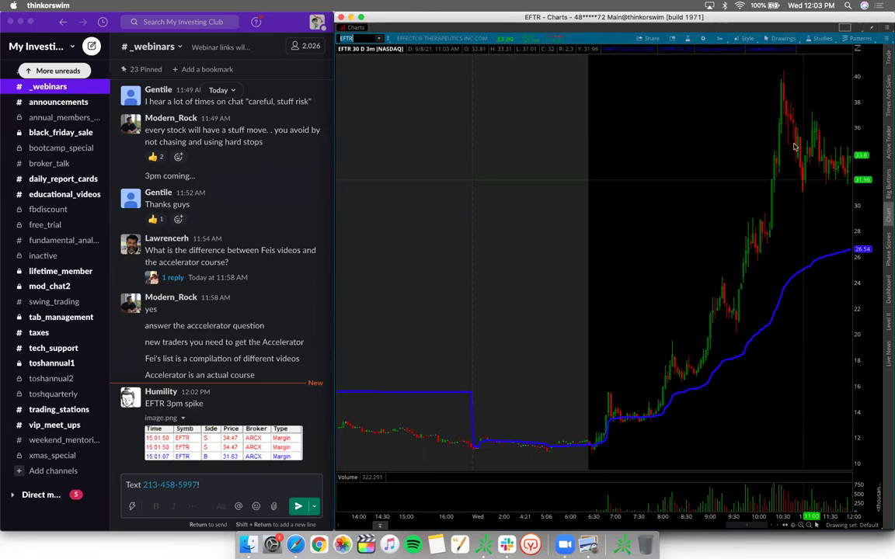
Step: Draw an oval over the EFTR pullback, then remove that drawing from the chart
left_click(783, 38)
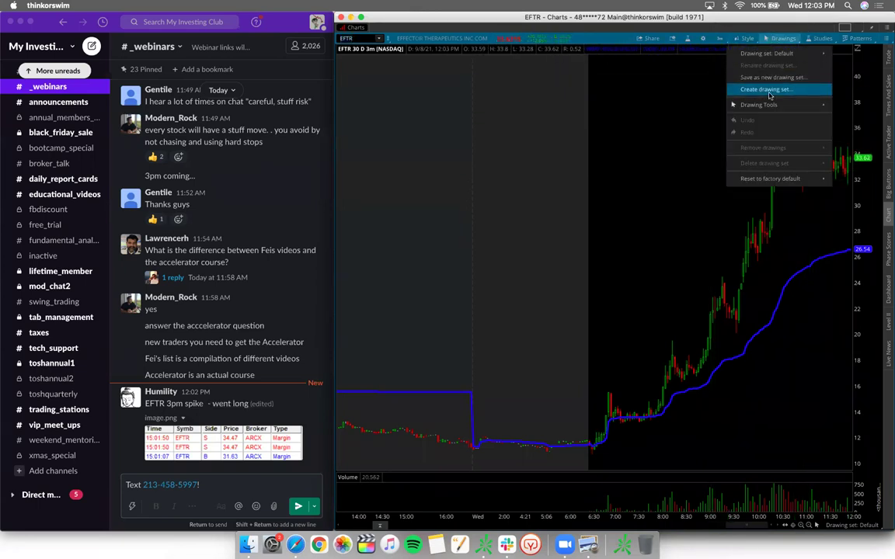
mouse_move(777, 104)
left_click(851, 132)
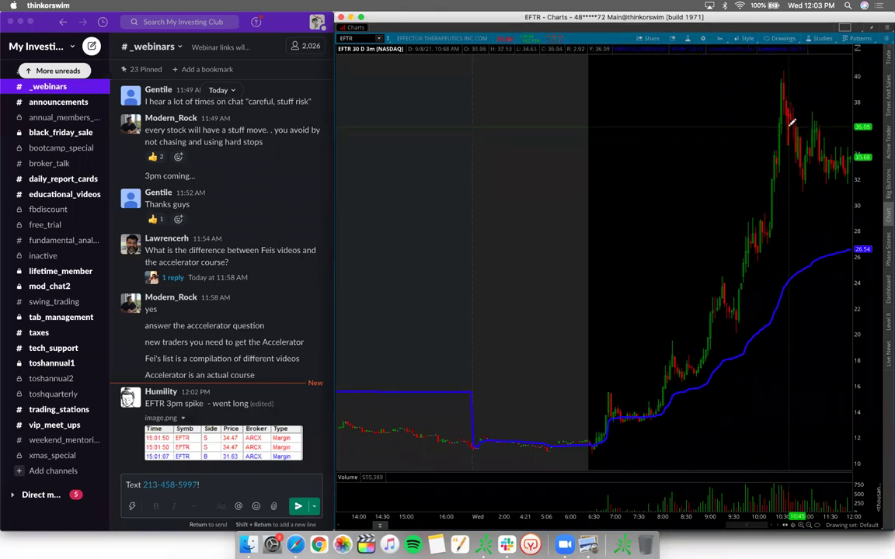
left_click(789, 135)
left_click(793, 140)
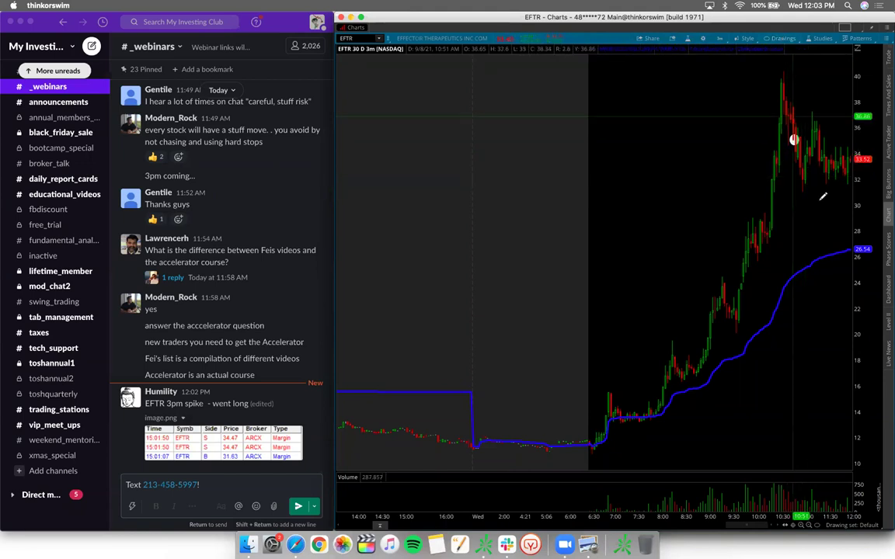
left_click(782, 38)
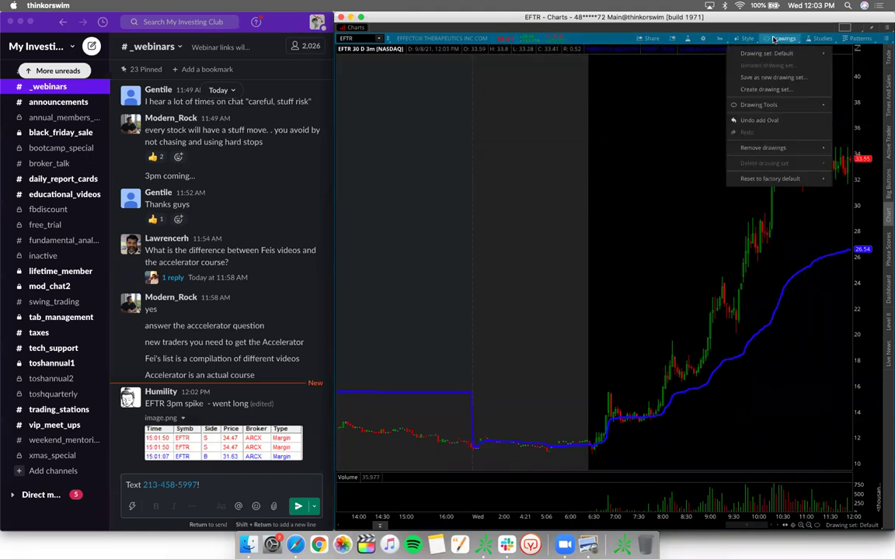
mouse_move(815, 105)
left_click(851, 106)
right_click(794, 141)
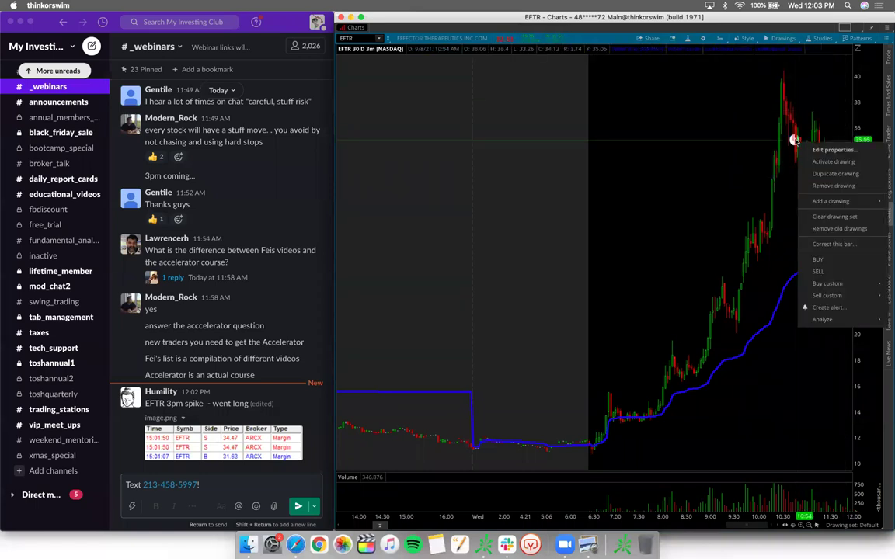
left_click(813, 185)
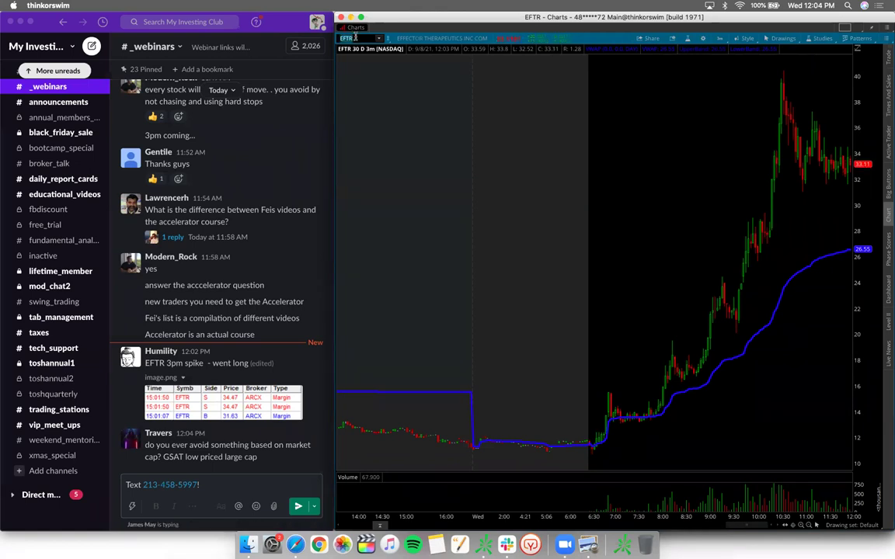
Step: Load the GSAT chart and zoom in and back out to review it
type("GSAT")
key("Return")
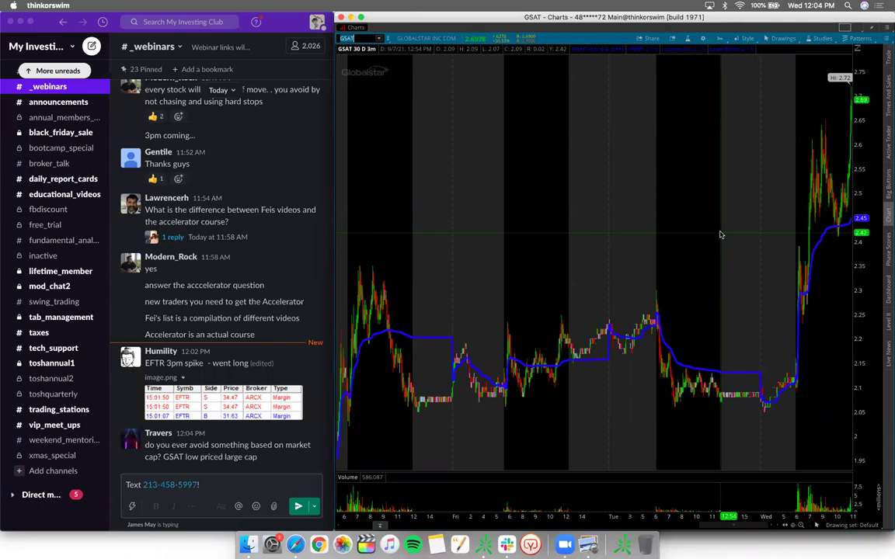
scroll(749, 335, "up", 3)
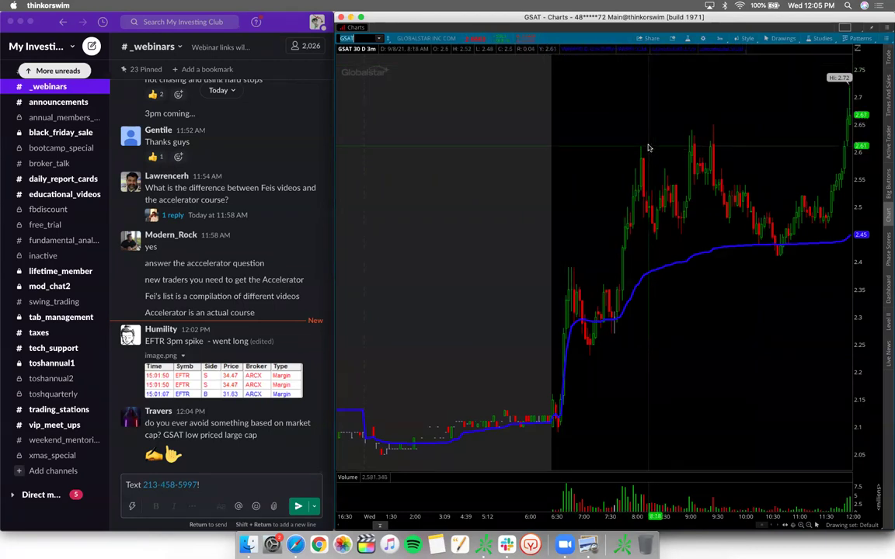
scroll(648, 147, "down", 5)
Step: Switch the chart symbol to GANX and zoom in on the days around its spike
left_click(357, 38)
type("GANX")
key("Return")
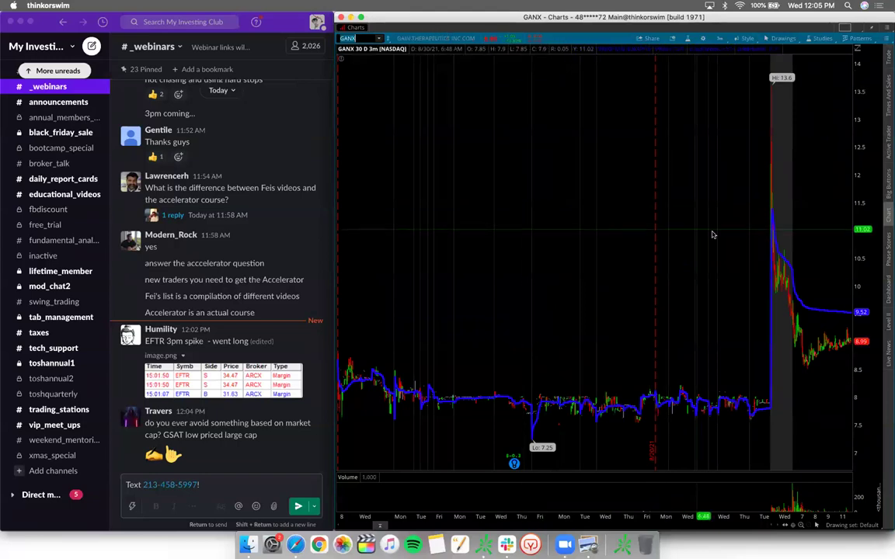
scroll(617, 368, "up", 3)
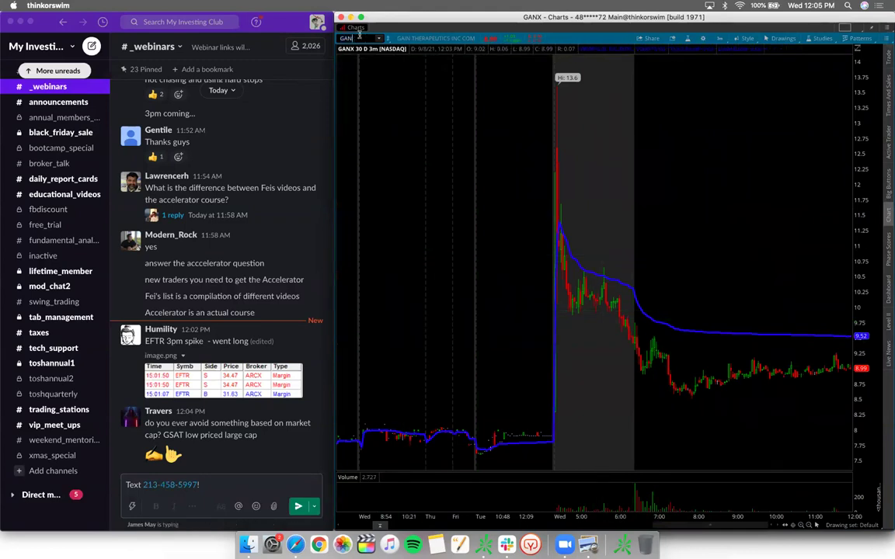
Step: Load BBIG, zoom into its most recent days and move the vertical time line earlier
type("BBIG")
key("Return")
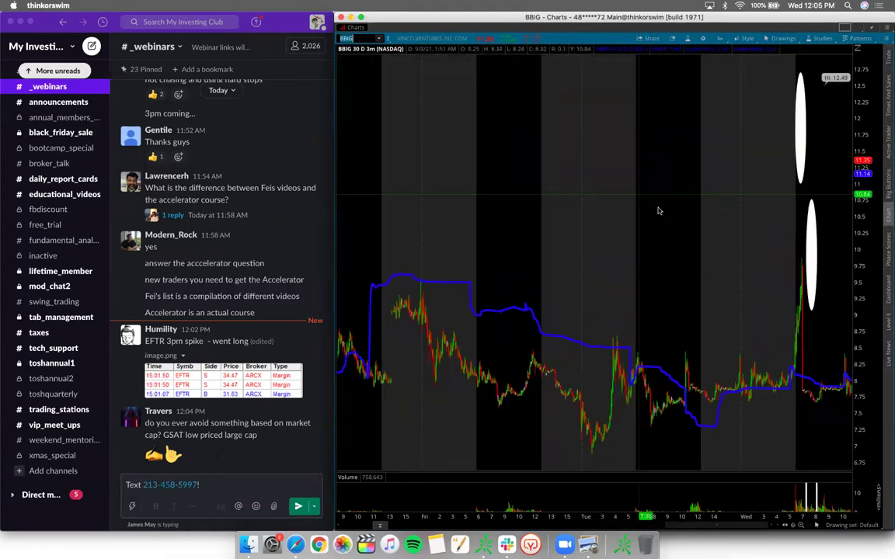
left_click_drag(760, 260, 666, 195)
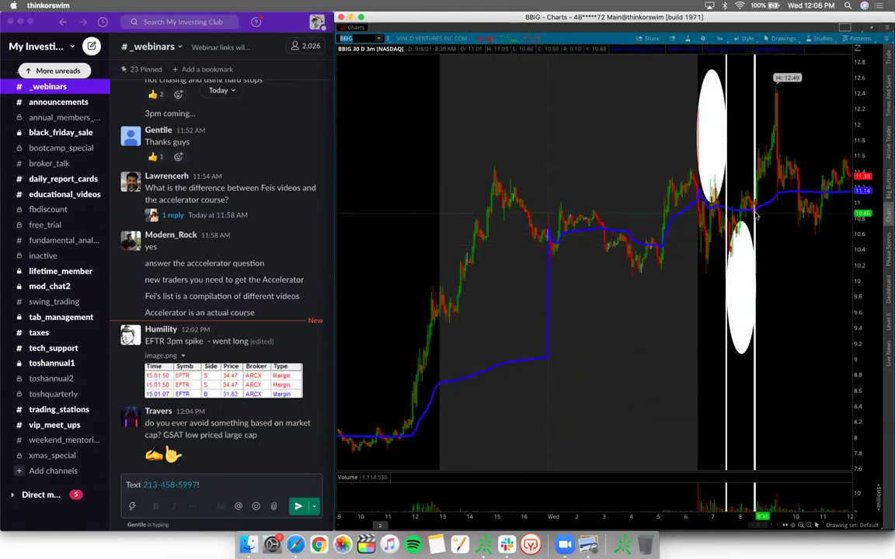
left_click_drag(753, 216, 697, 217)
Step: Delete both white ellipses and zoom into the morning session's time range
right_click(743, 257)
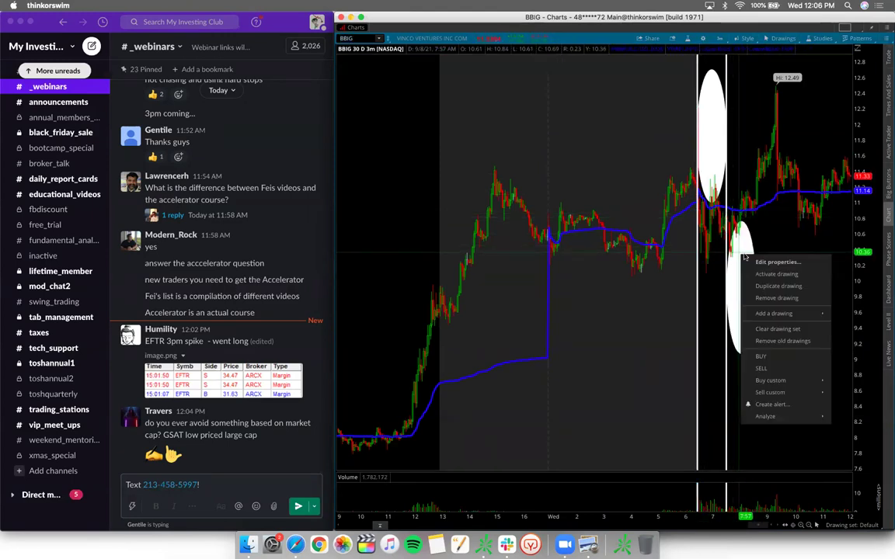
left_click(764, 299)
right_click(713, 120)
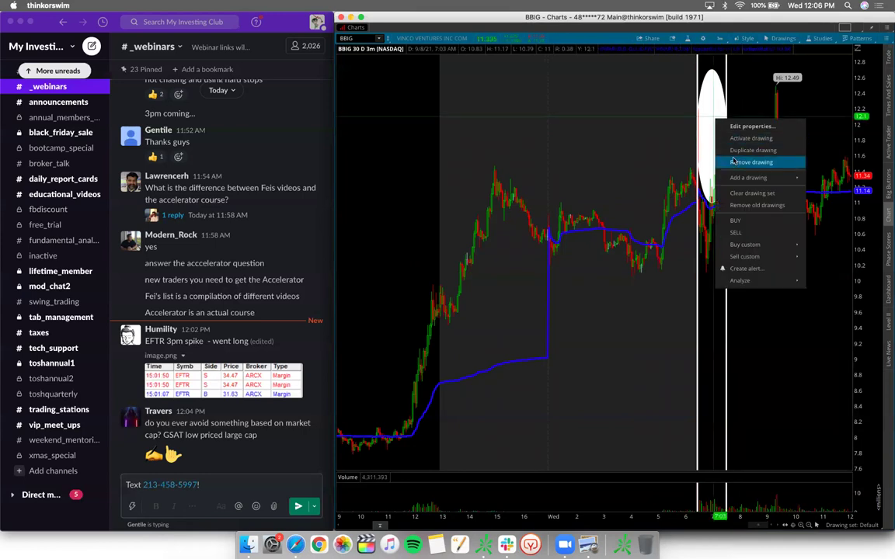
left_click(733, 161)
left_click_drag(548, 256, 785, 257)
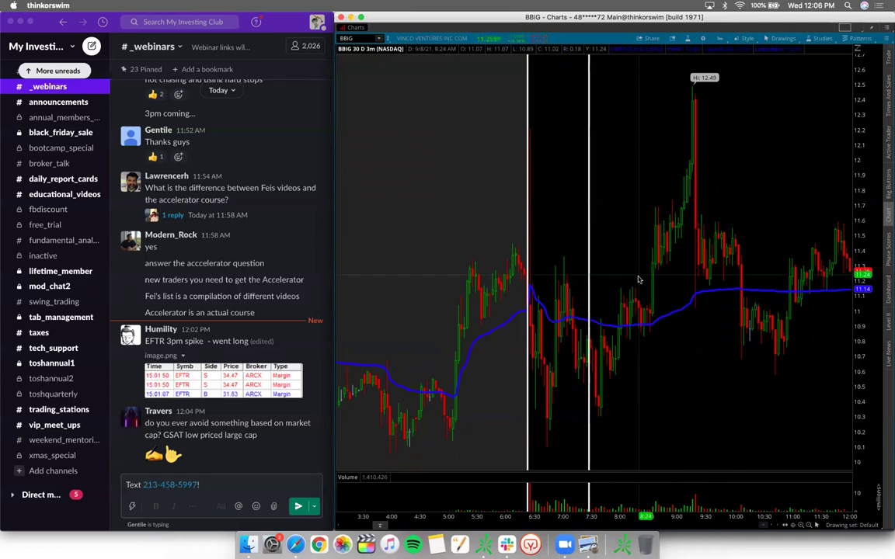
Step: Draw a red trendline up from BBIG's morning low toward its peak
left_click(781, 38)
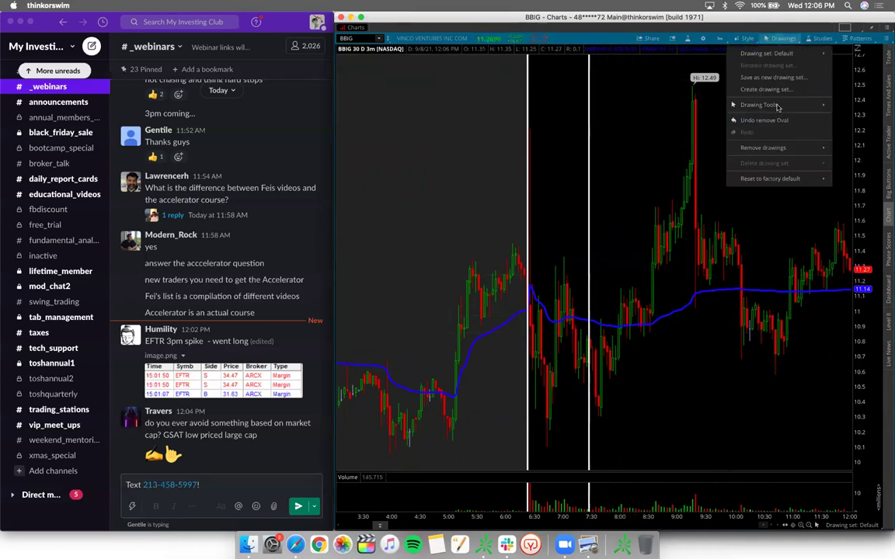
mouse_move(777, 107)
left_click(746, 116)
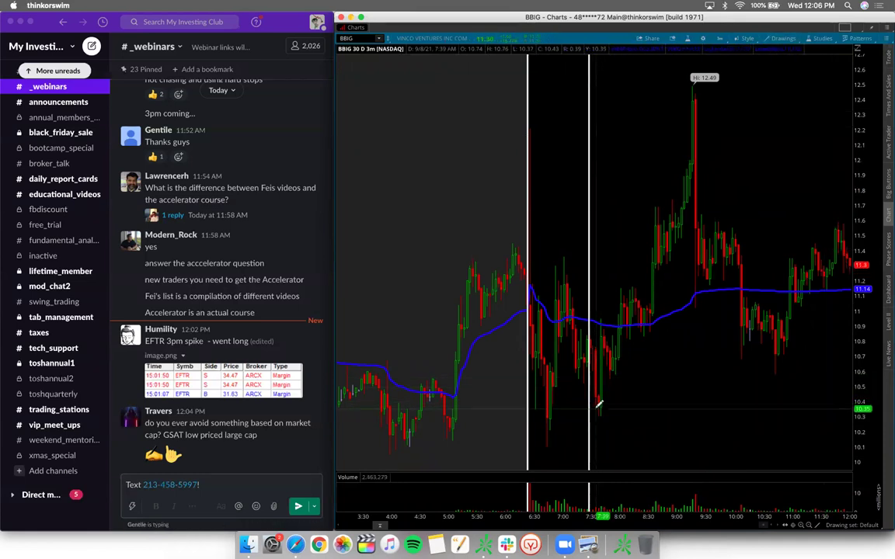
mouse_move(598, 403)
left_mouse_down()
mouse_move(754, 187)
mouse_move(715, 216)
mouse_move(722, 152)
mouse_move(692, 155)
mouse_move(743, 189)
mouse_move(743, 179)
left_mouse_up()
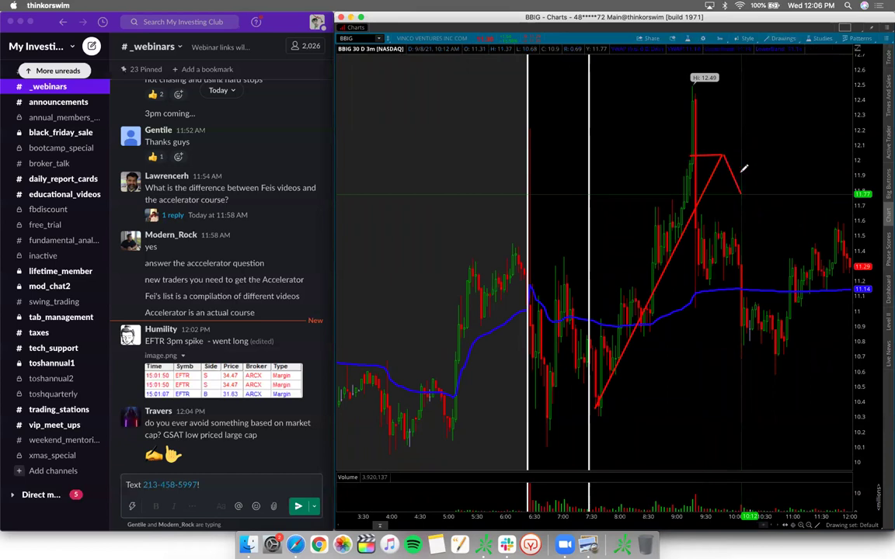
left_click(782, 38)
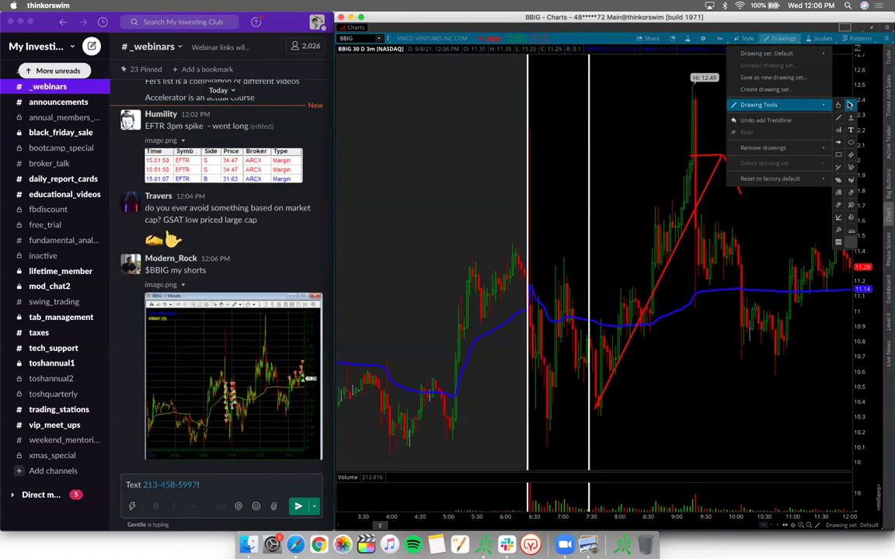
left_click(739, 241)
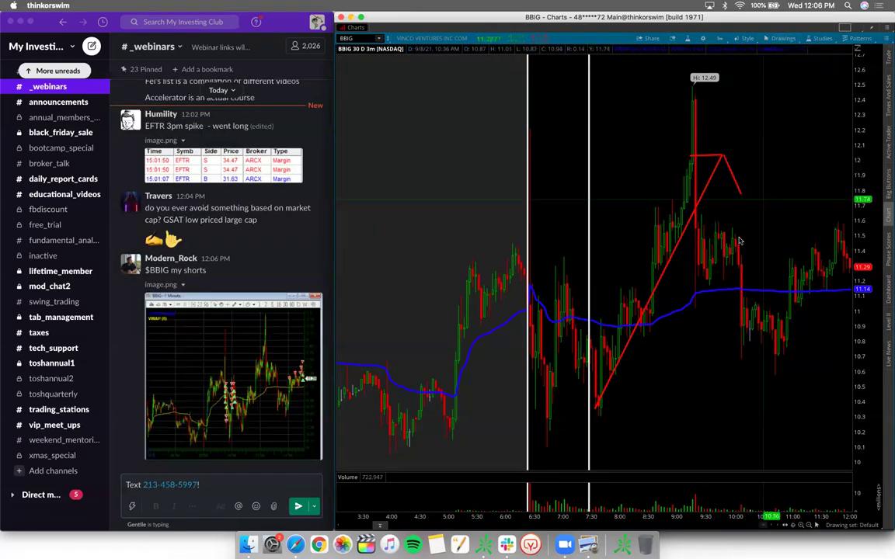
left_click(254, 390)
Step: Open the shared image.png BBIG chart full-size and zoom in to about 150%
left_click(254, 390)
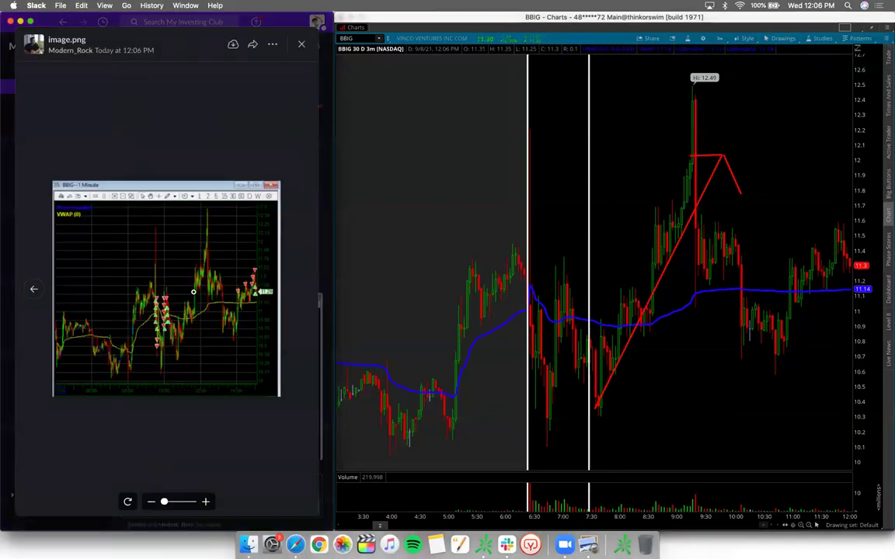
scroll(193, 292, "up", 3)
scroll(193, 292, "right", 5)
scroll(194, 292, "down", 2)
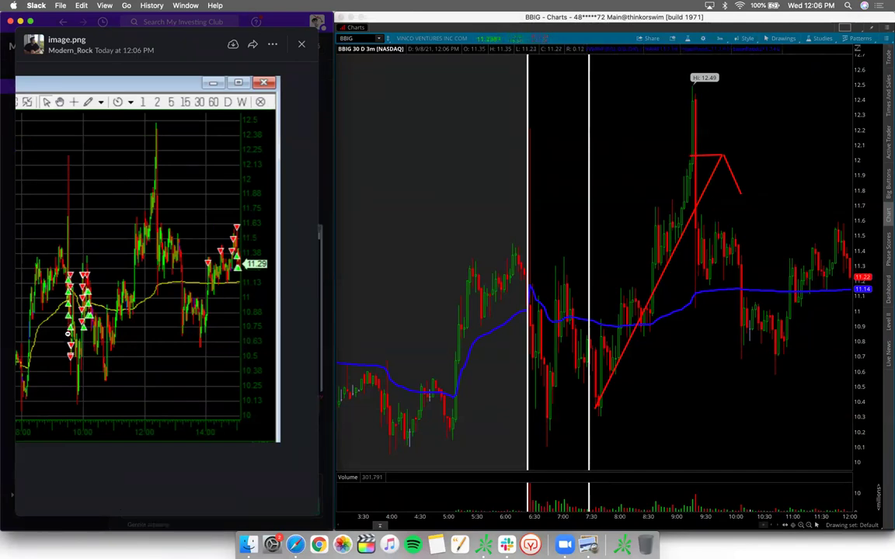
scroll(69, 323, "up", 3)
scroll(69, 312, "up", 3)
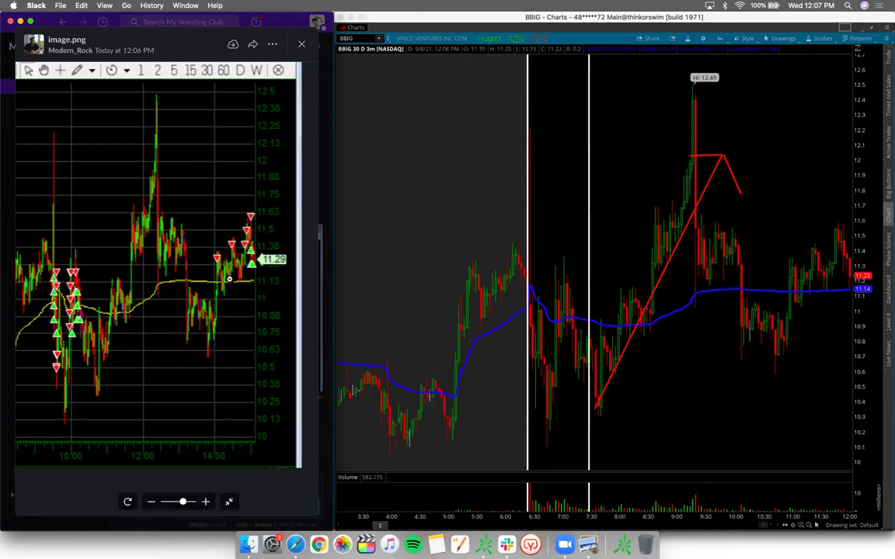
Step: Add vertical time lines to the BBIG chart at about 11:00 and 12:00
left_click(779, 39)
mouse_move(765, 104)
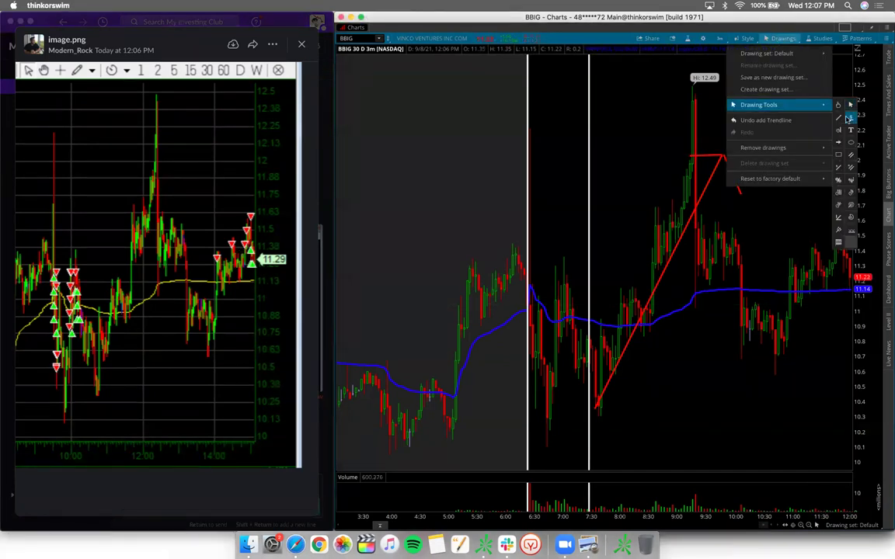
left_click(838, 129)
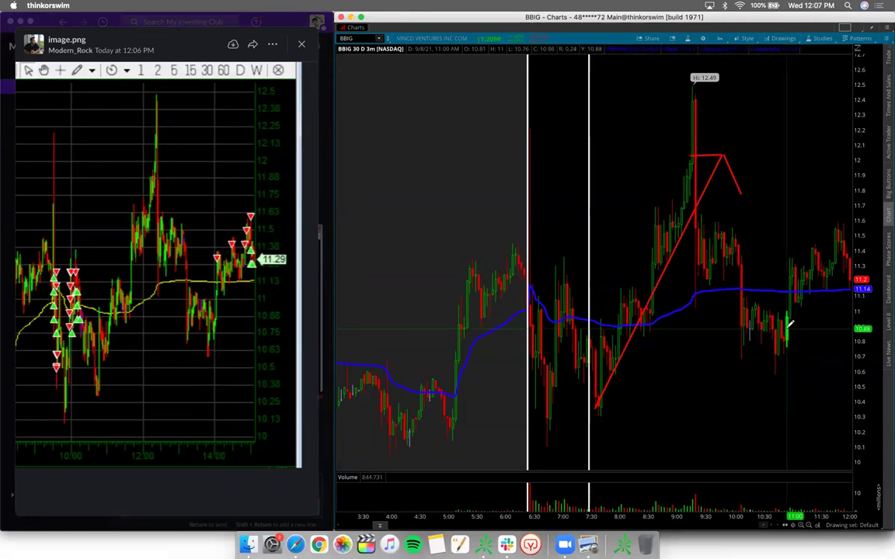
left_click(787, 324)
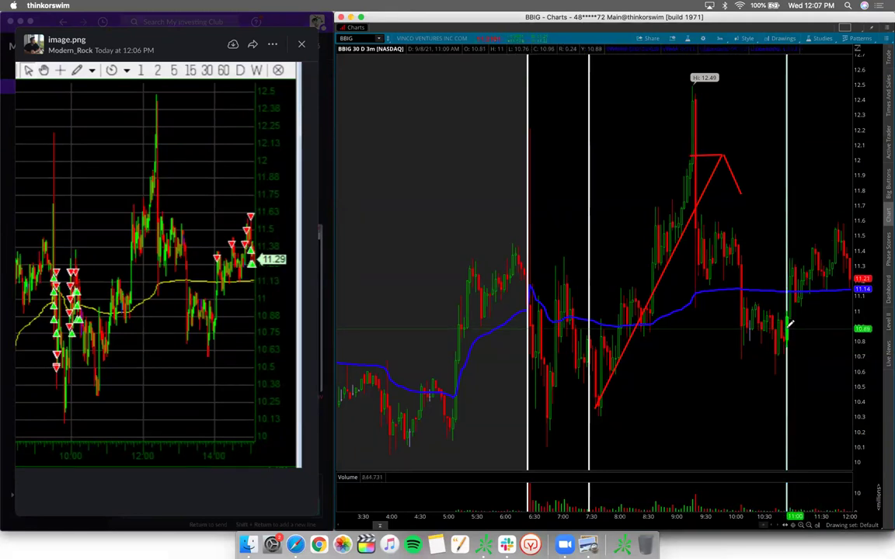
left_click(845, 325)
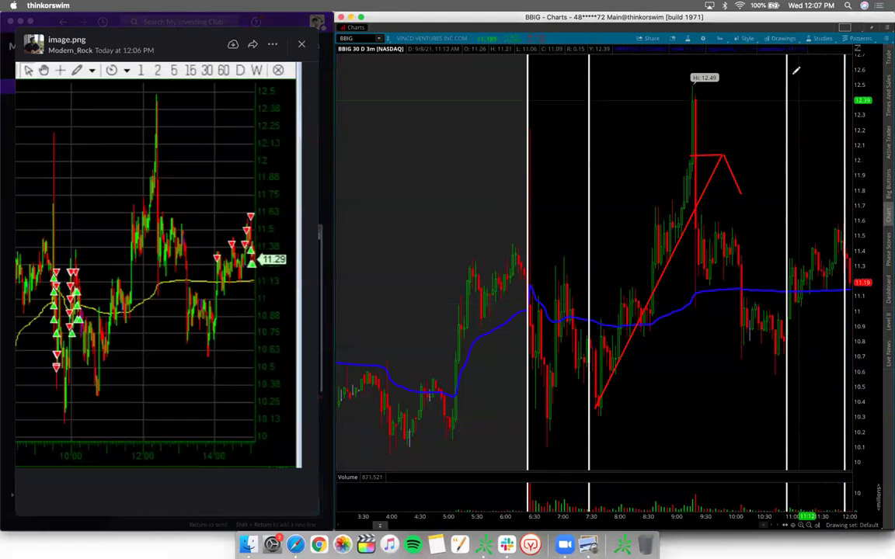
Step: Draw a white oval over the 9:00–10:00 consolidation near 11.5, then close Slack's enlarged image
left_click(776, 41)
mouse_move(793, 104)
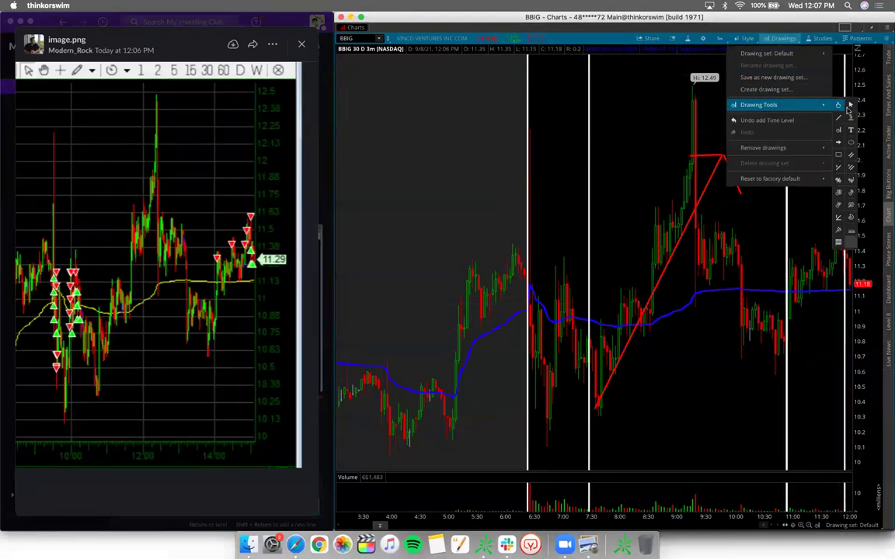
left_click(852, 144)
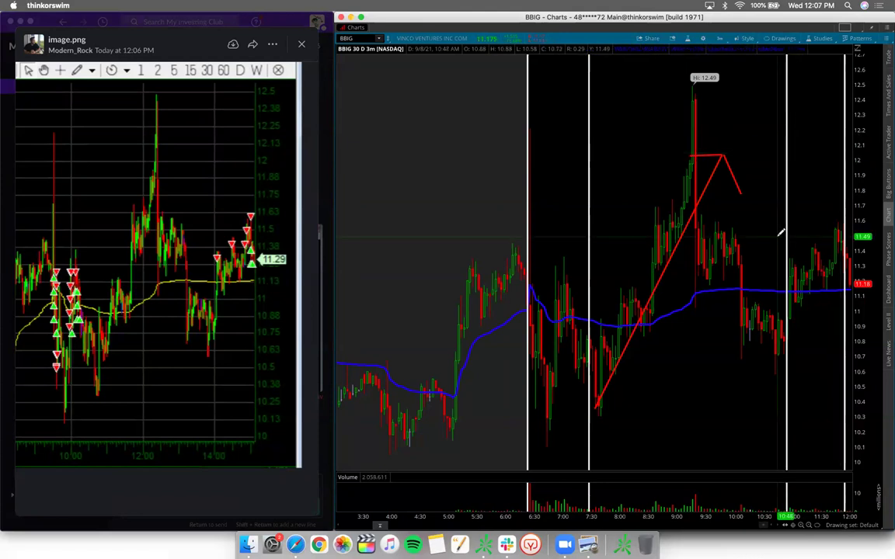
left_click(651, 216)
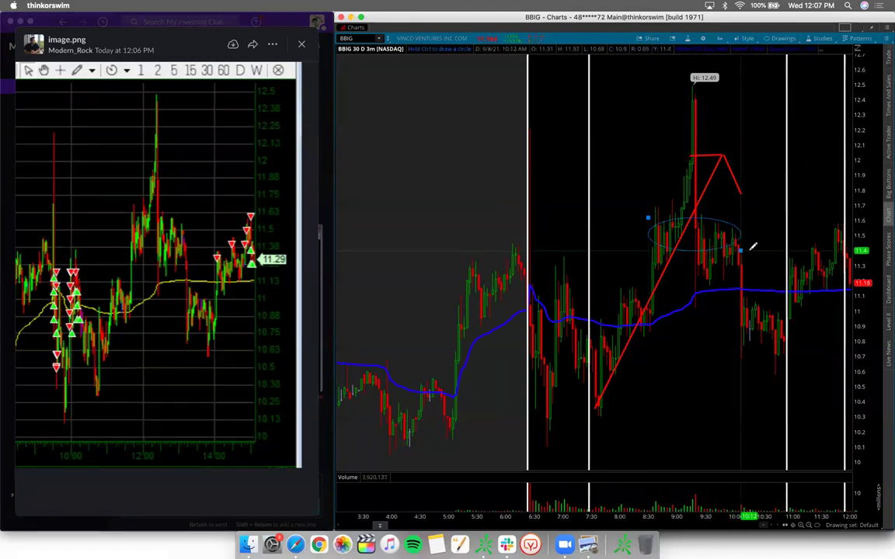
left_click(751, 250)
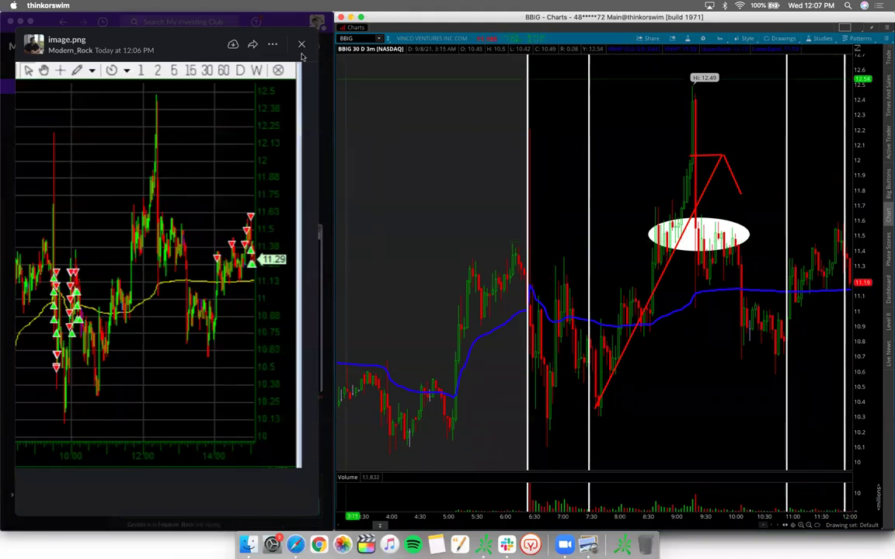
left_click(302, 48)
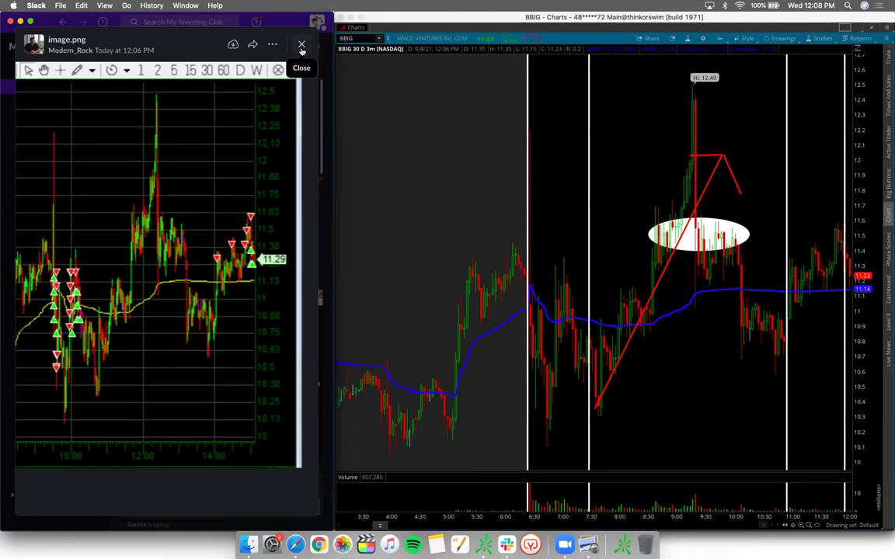
left_click(302, 48)
Step: Scroll back to the _webinars conversation and dismiss thinkorswim's drawing options without changes
scroll(247, 225, "down", 2)
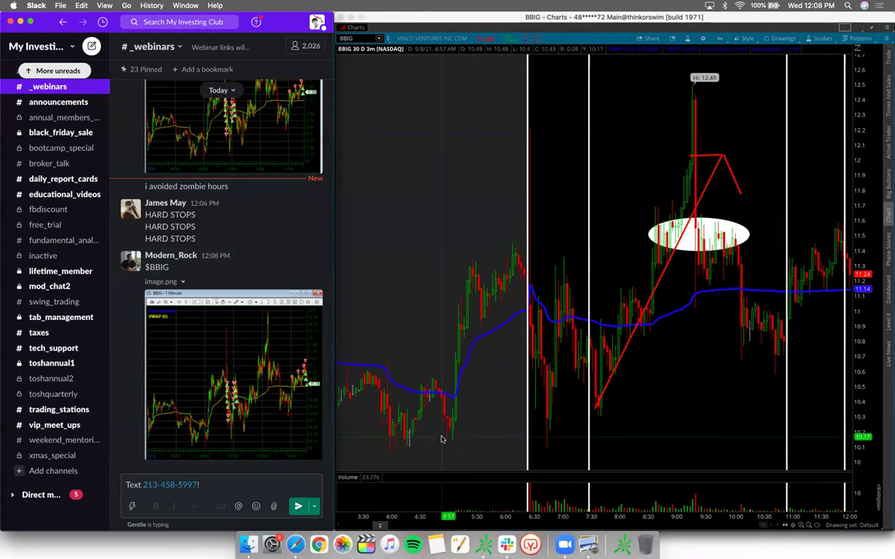
left_click(782, 38)
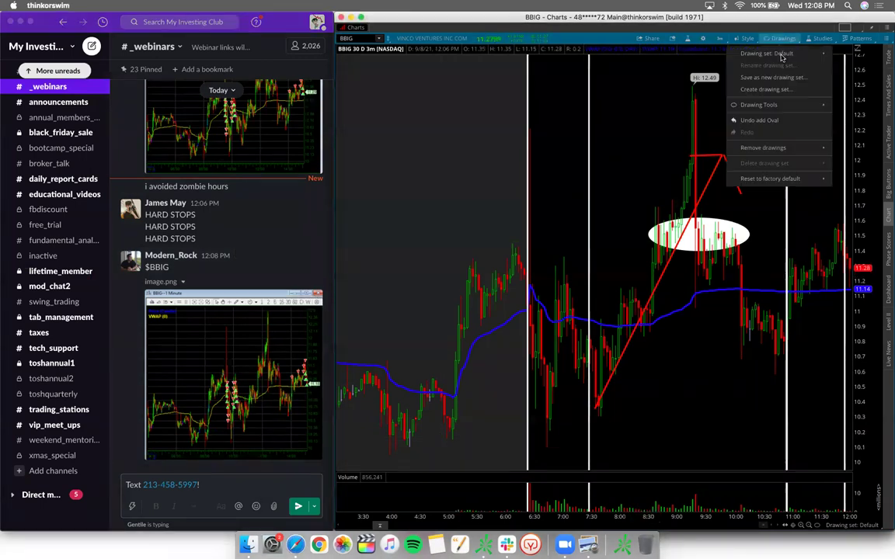
key("Escape")
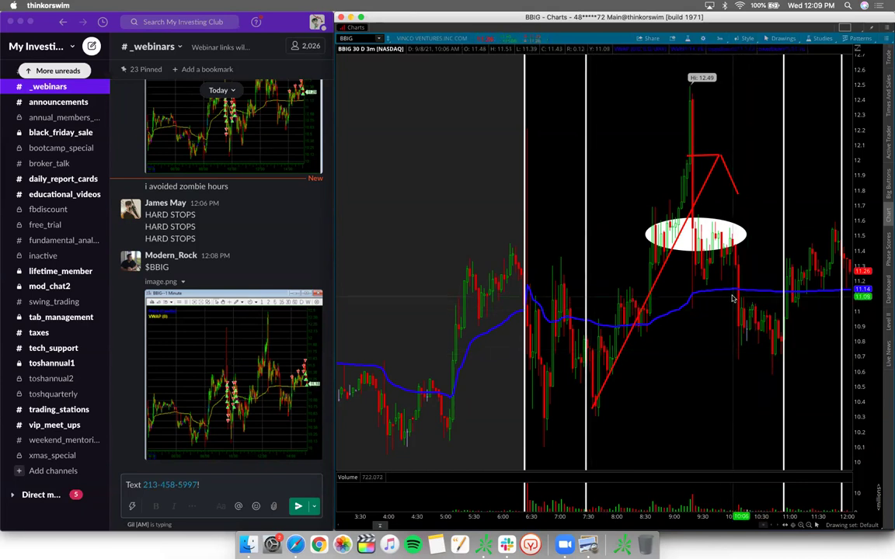
scroll(636, 164, "down", 5)
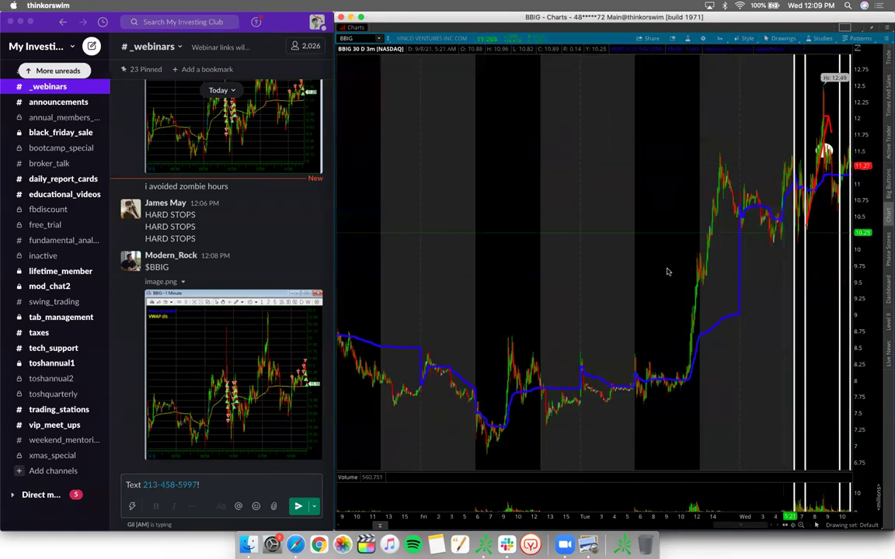
scroll(665, 264, "up", 3)
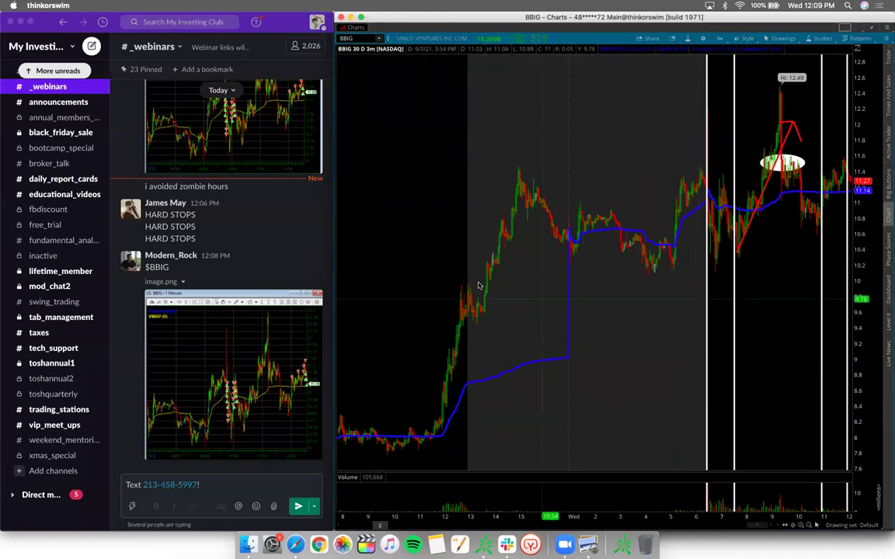
scroll(489, 318, "left", 3)
scroll(478, 286, "right", 3)
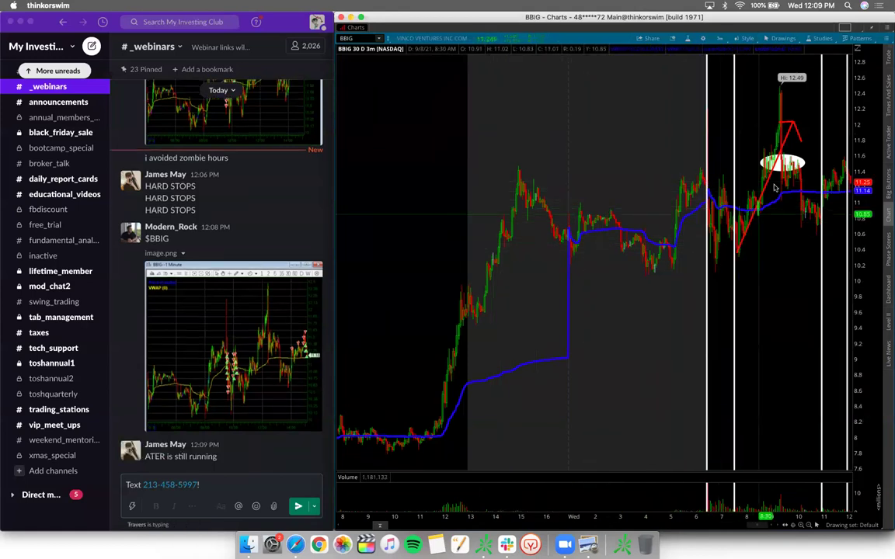
left_click_drag(851, 256, 610, 272)
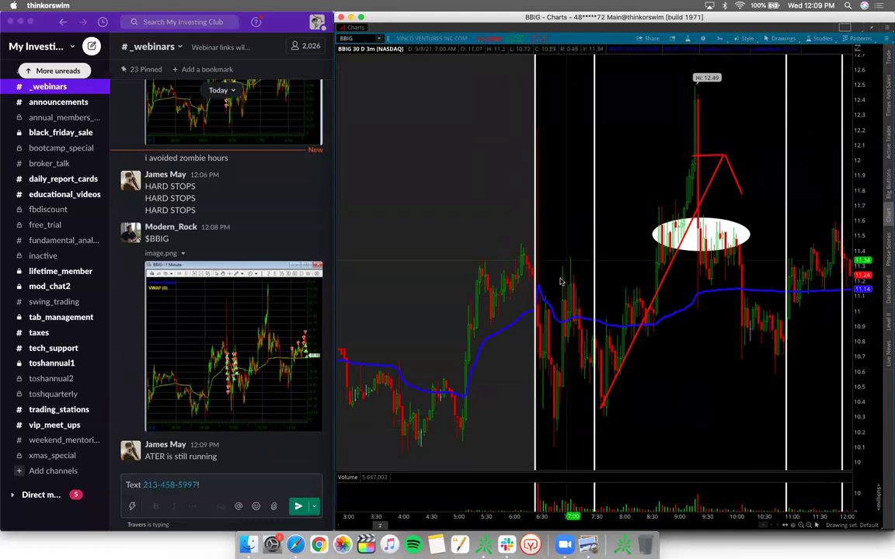
Step: Load ATER, zoom to the latest session, and copy the white oval onto the later peak near 9.0
key("Escape")
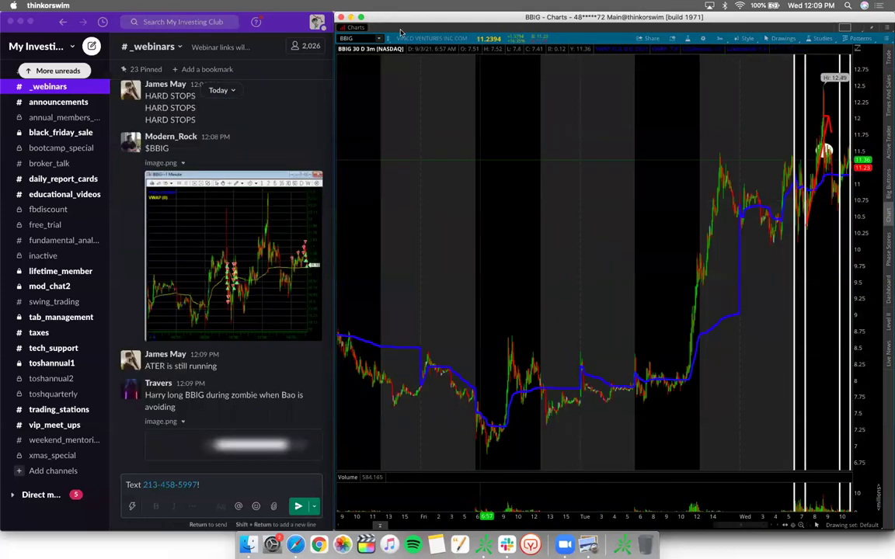
left_click(362, 38)
type("ATER")
key("Return")
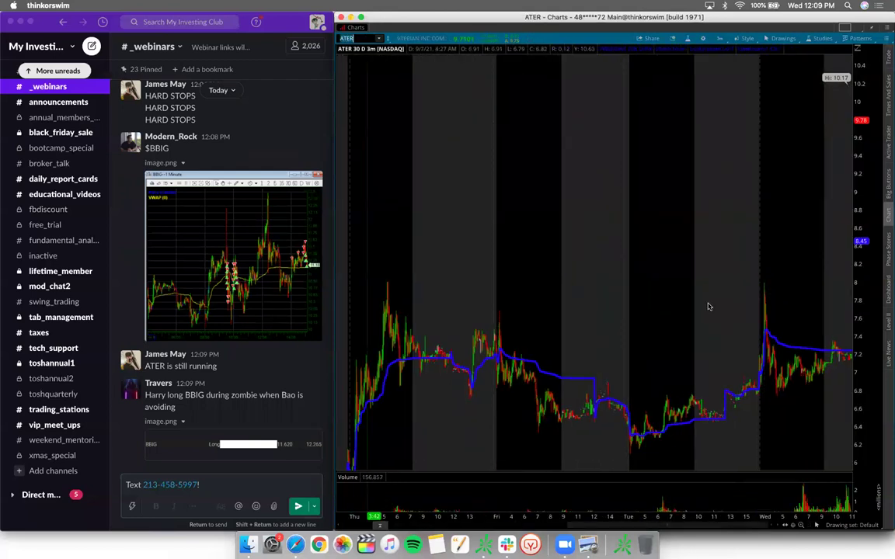
left_click_drag(771, 249, 851, 248)
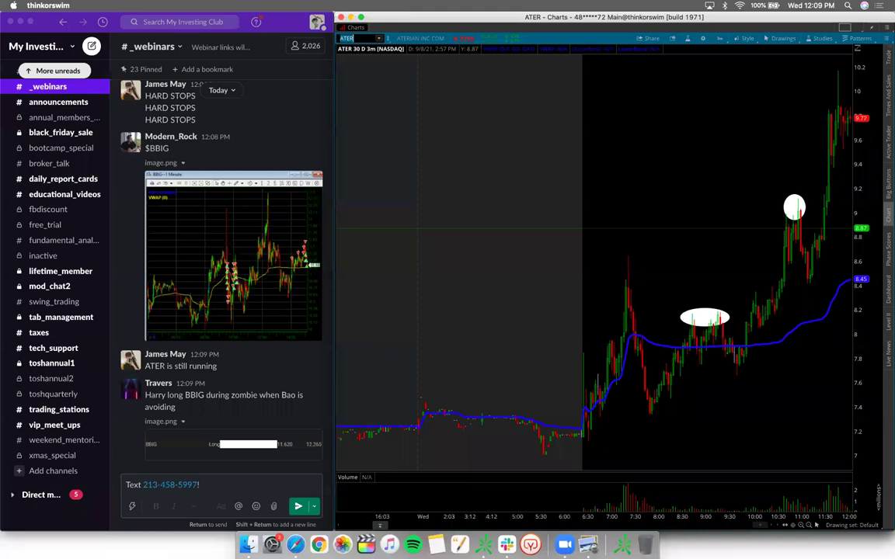
left_click(800, 208)
left_click_drag(815, 198, 835, 218)
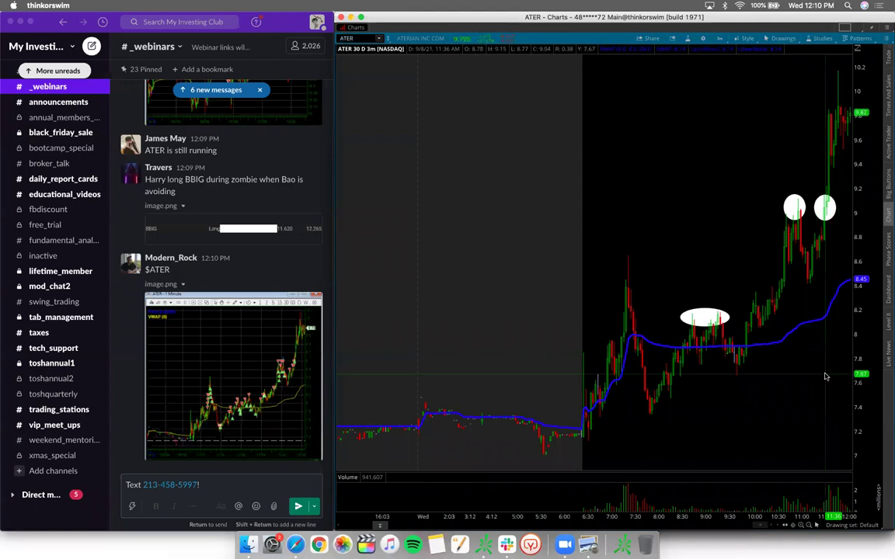
Step: Open the posted ATER chart image full-size in Slack and zoom into it
left_click(289, 384)
left_click(289, 385)
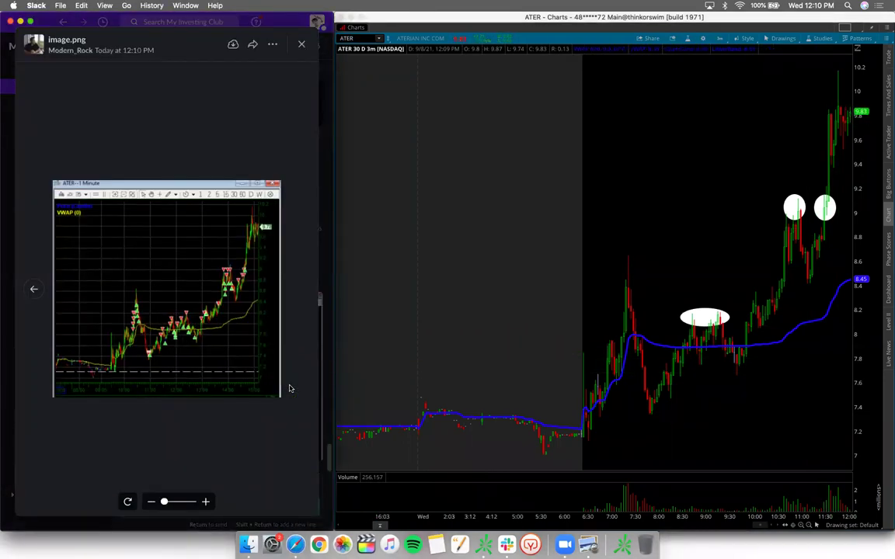
scroll(251, 321, "up", 4)
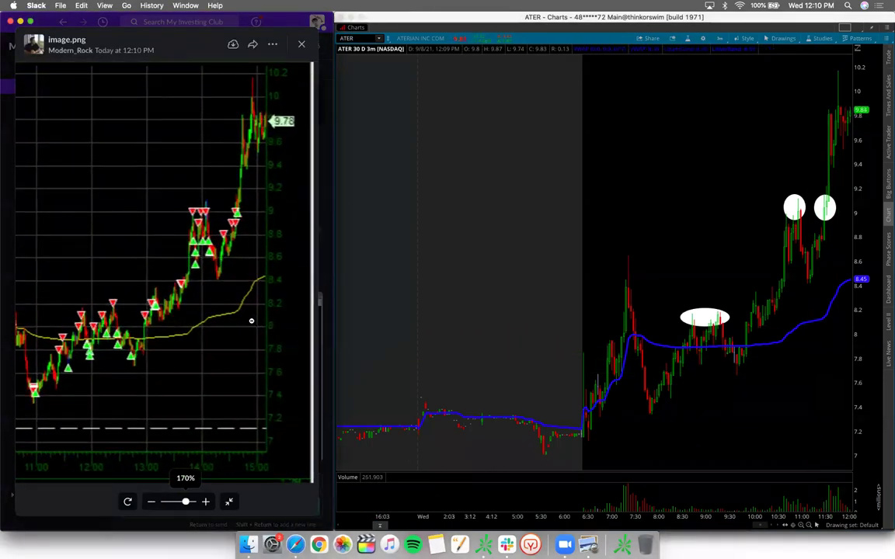
scroll(251, 321, "up", 2)
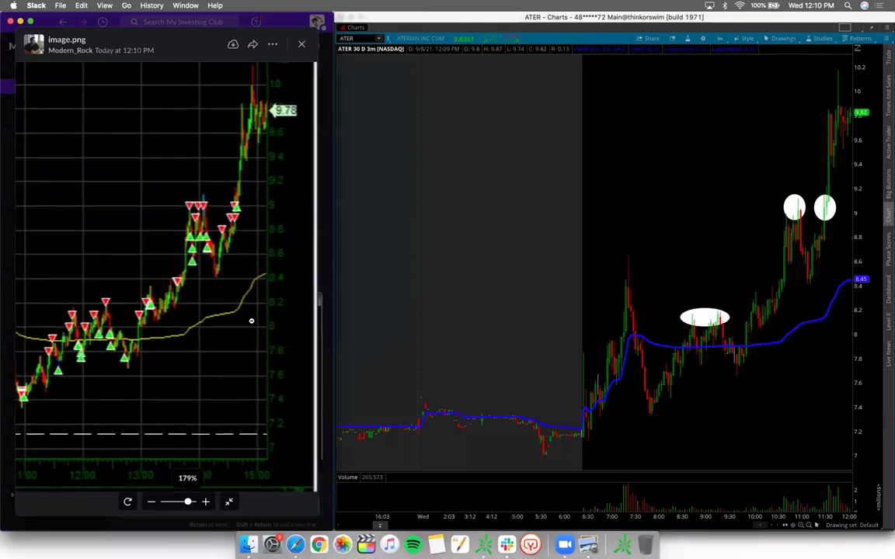
Step: Move the left white oval down near 7.3, delete it, and mark a level near 9.0
left_click(794, 206)
left_click_drag(801, 300, 816, 416)
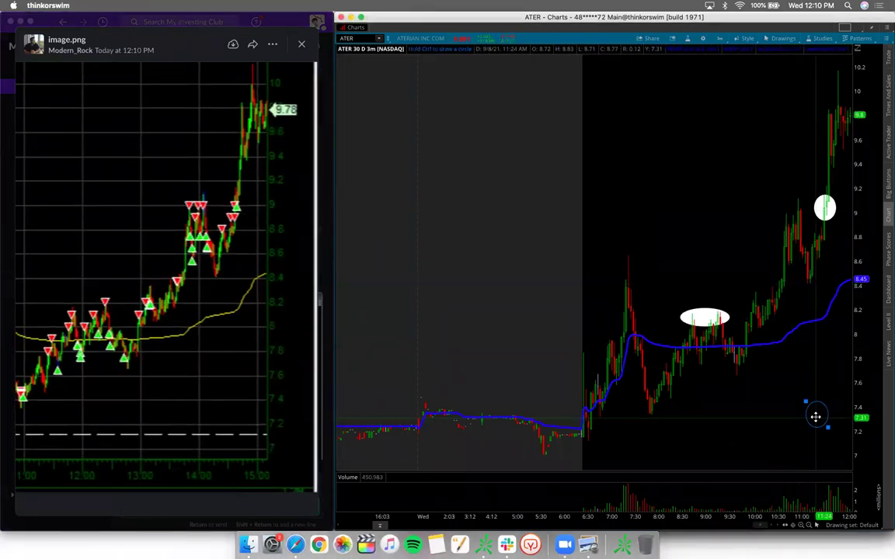
right_click(816, 417)
left_click(823, 417)
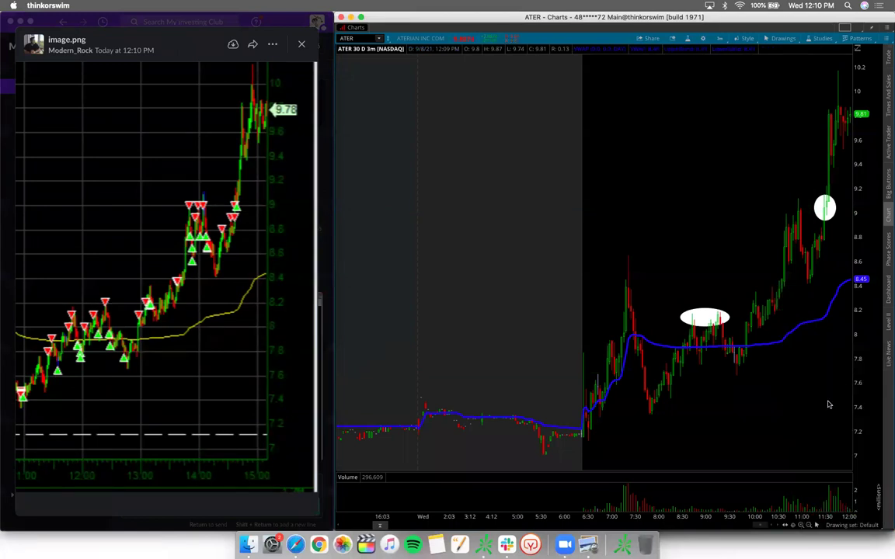
left_click(784, 38)
left_click(771, 120)
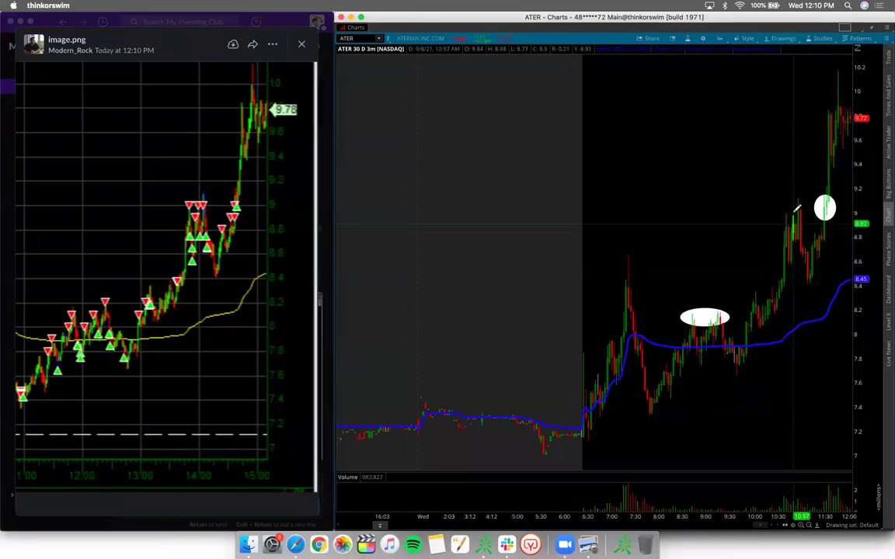
left_click(797, 210)
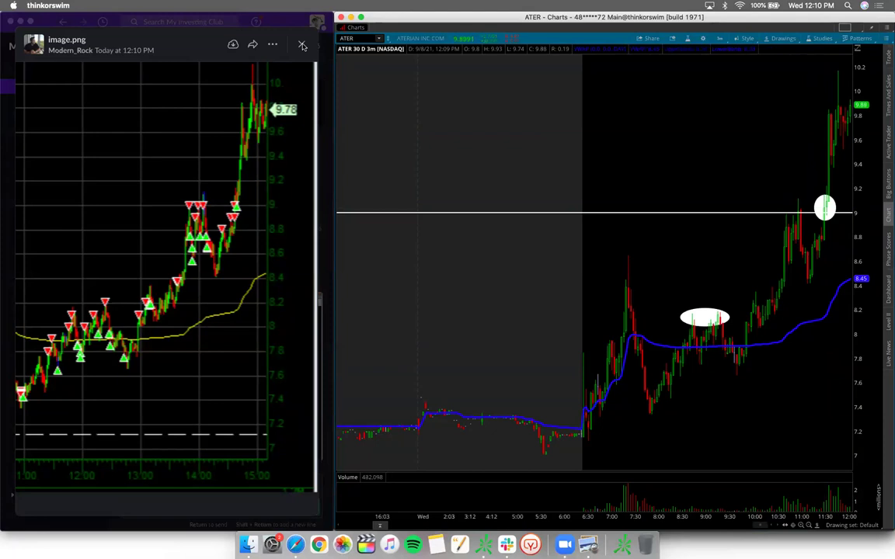
Step: Close the enlarged image, reopen the $ATER chart image to zoom in, then close it
left_click(301, 45)
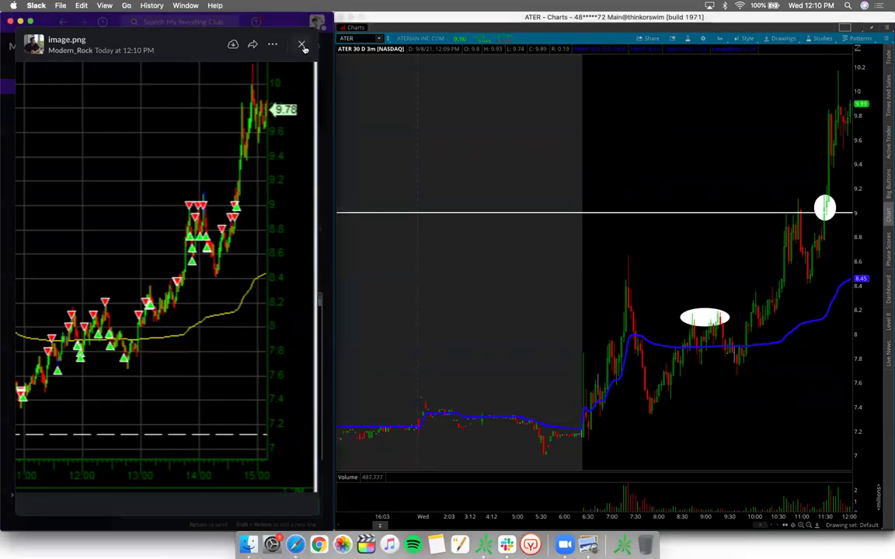
key("Escape")
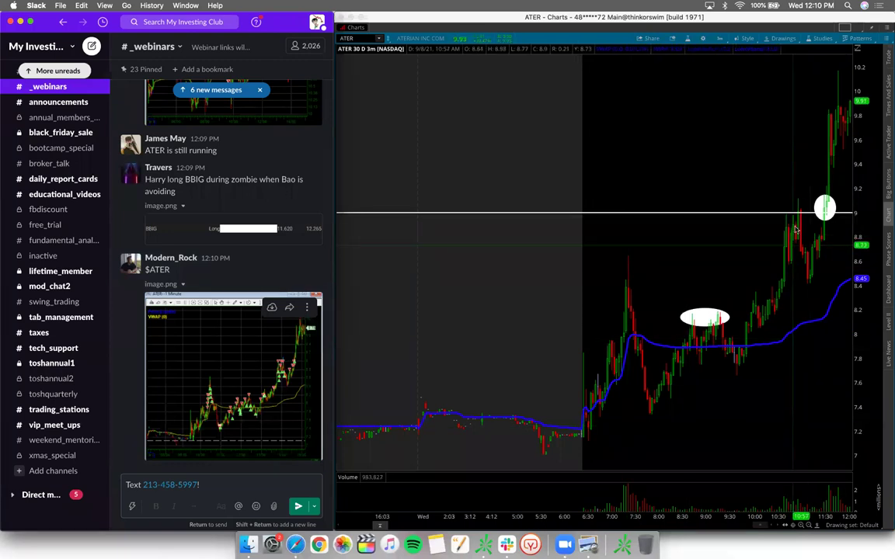
left_click(294, 371)
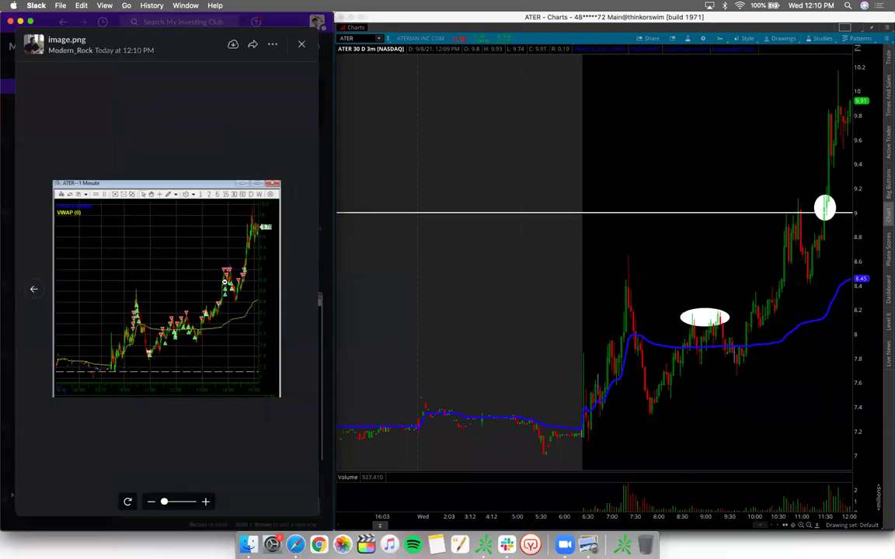
scroll(222, 290, "up", 3)
scroll(233, 292, "up", 2)
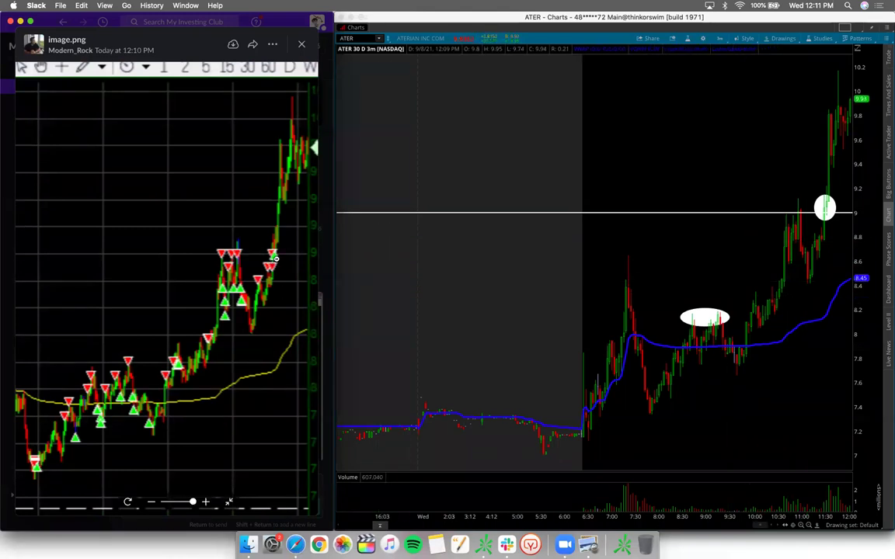
scroll(248, 234, "right", 2)
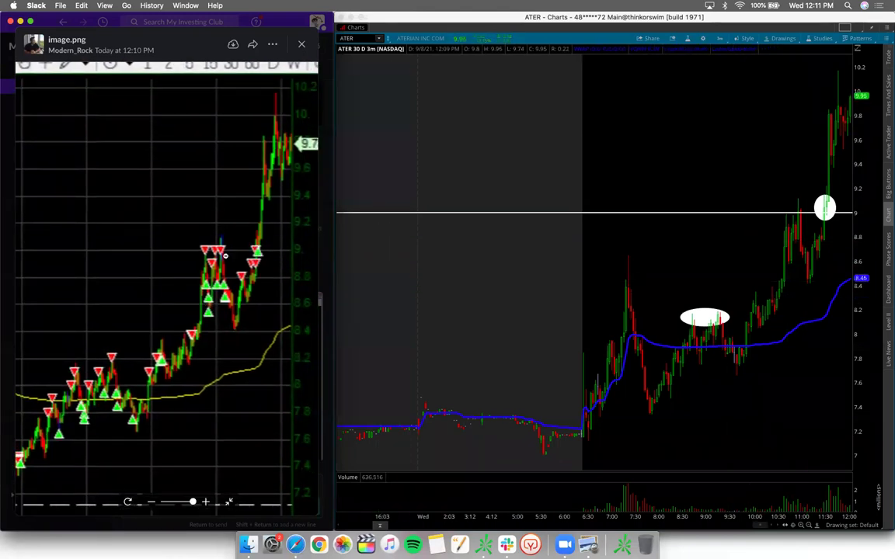
left_click(304, 44)
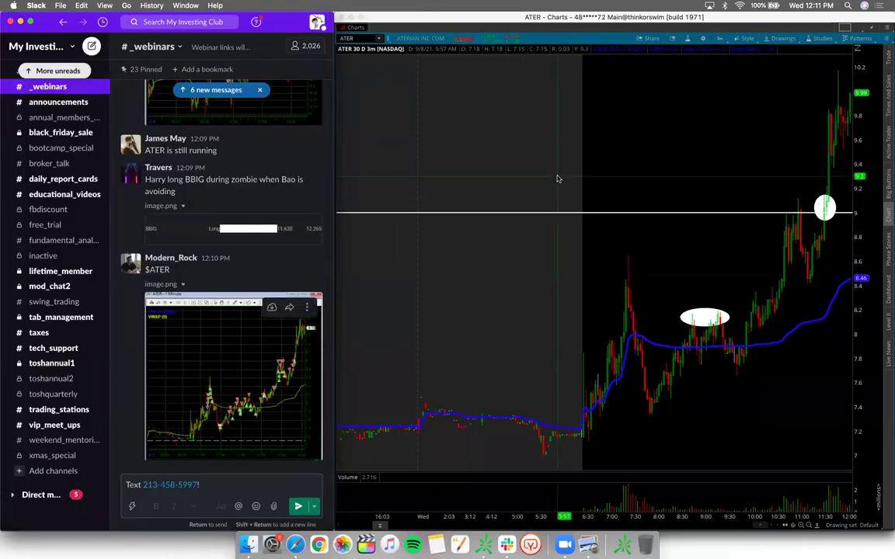
Step: Load the EFTR 3-minute chart and zoom into its two most recent sessions
left_click(358, 39)
type("EFTR")
key("Return")
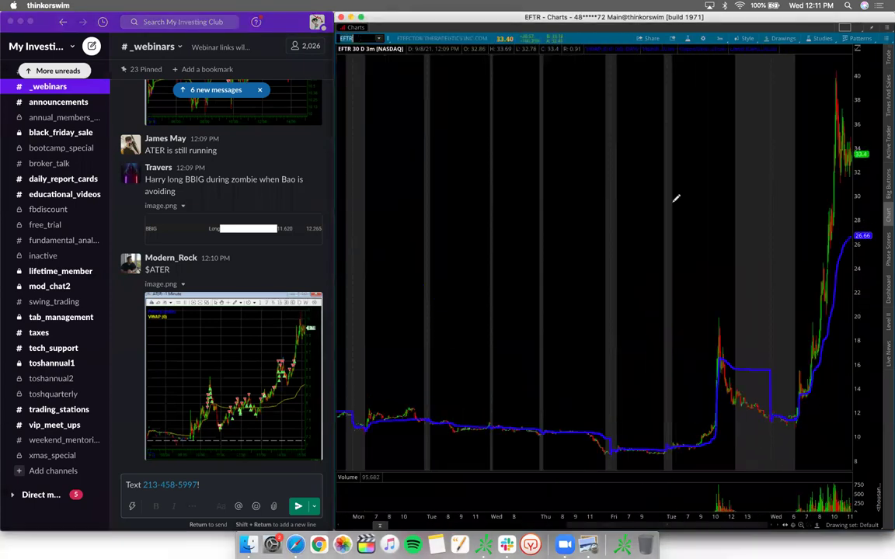
left_click_drag(702, 220, 851, 218)
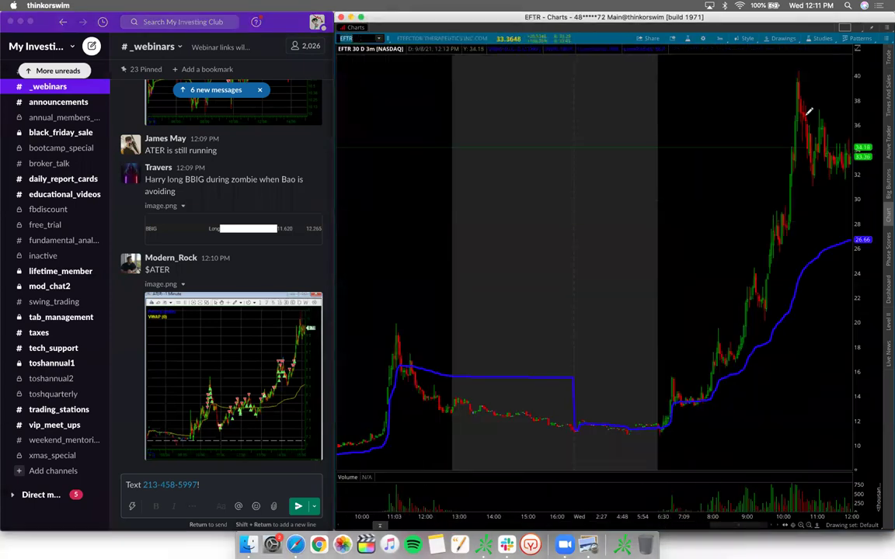
left_click(783, 38)
left_click(699, 155)
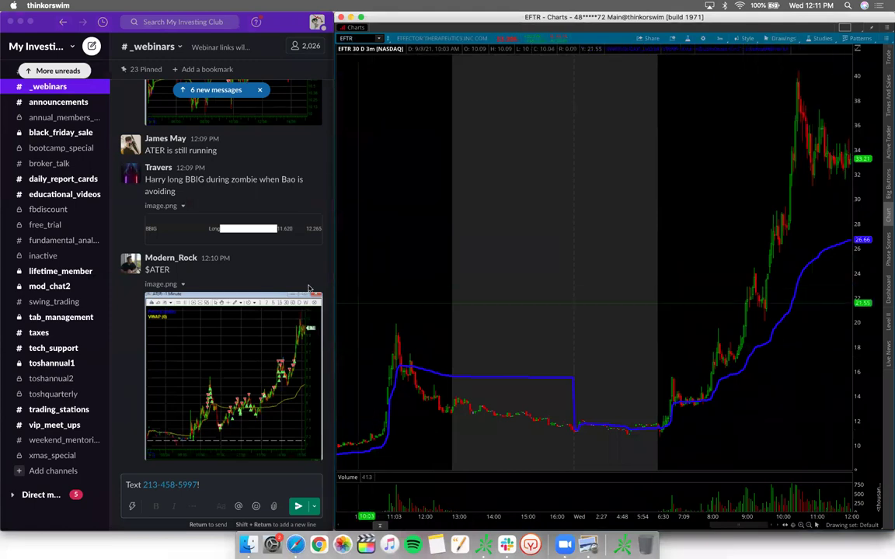
scroll(240, 325, "up", 10)
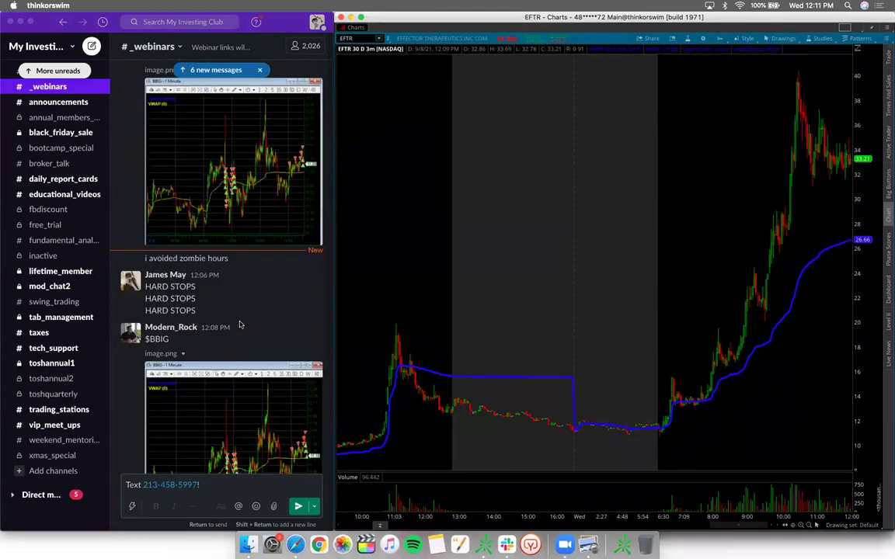
scroll(240, 324, "down", 10)
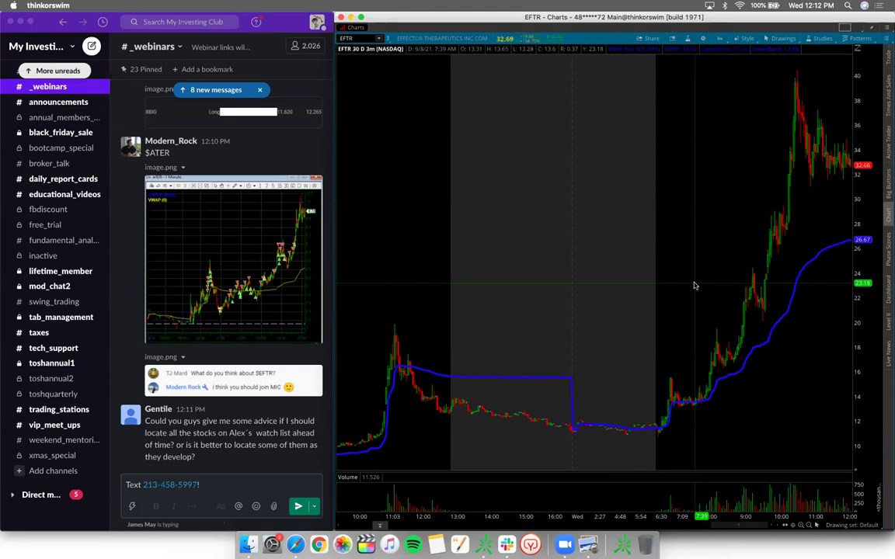
Step: Load BBIG, zoom its time axis, and open the shared $BBIG image full size in Slack
left_click(352, 37)
type("BBIG")
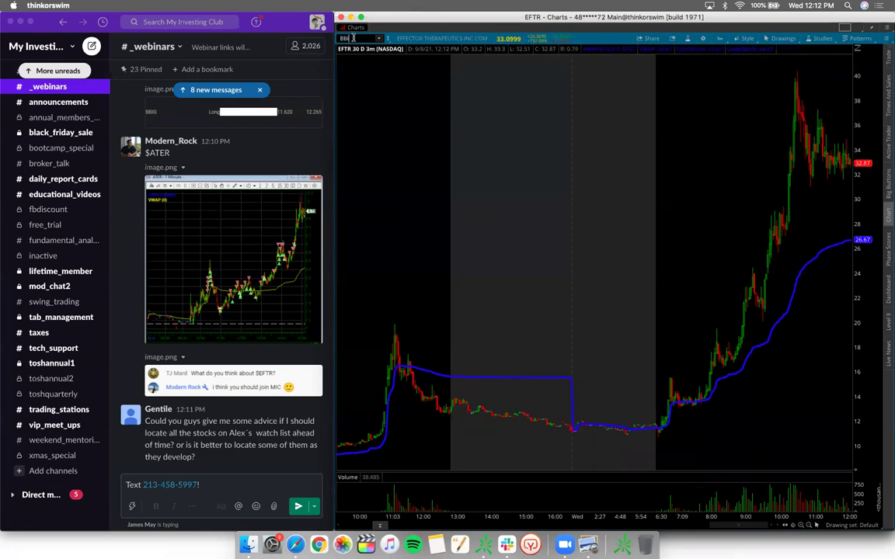
key("Return")
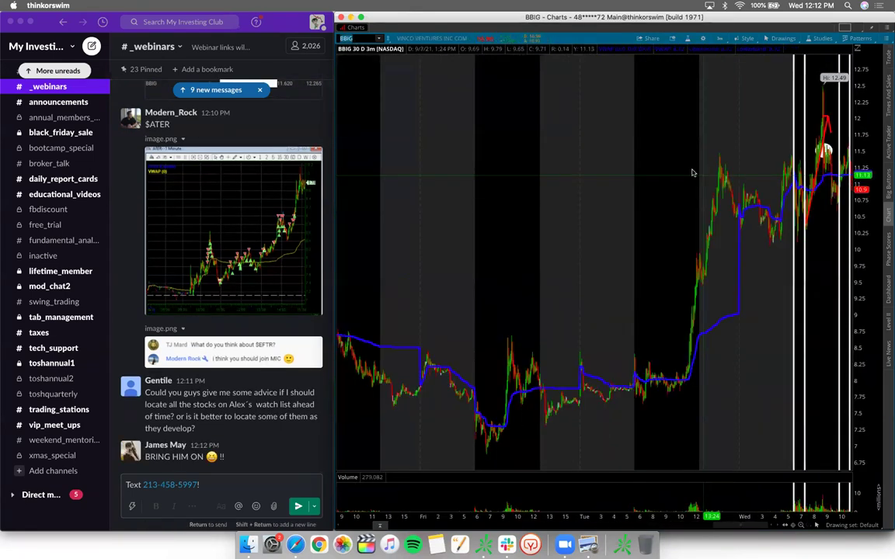
scroll(825, 149, "up", 3)
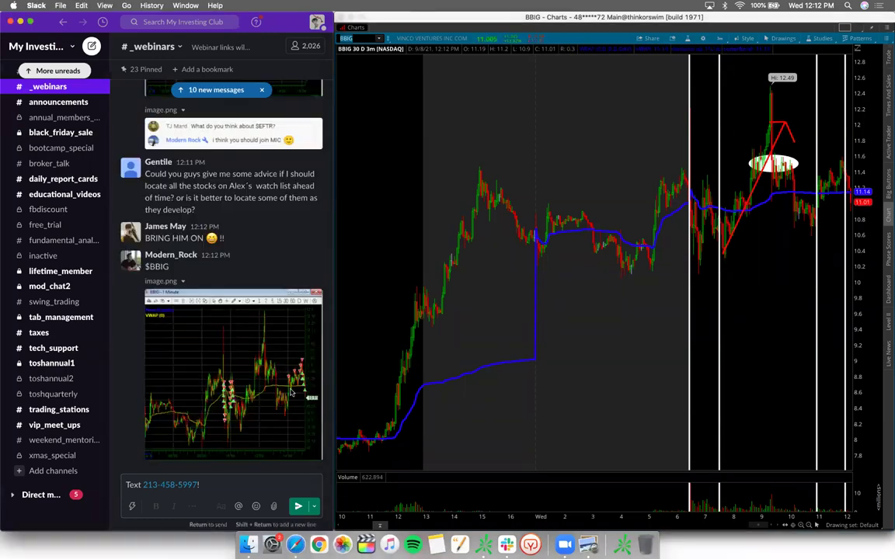
left_click(298, 386)
left_click(299, 387)
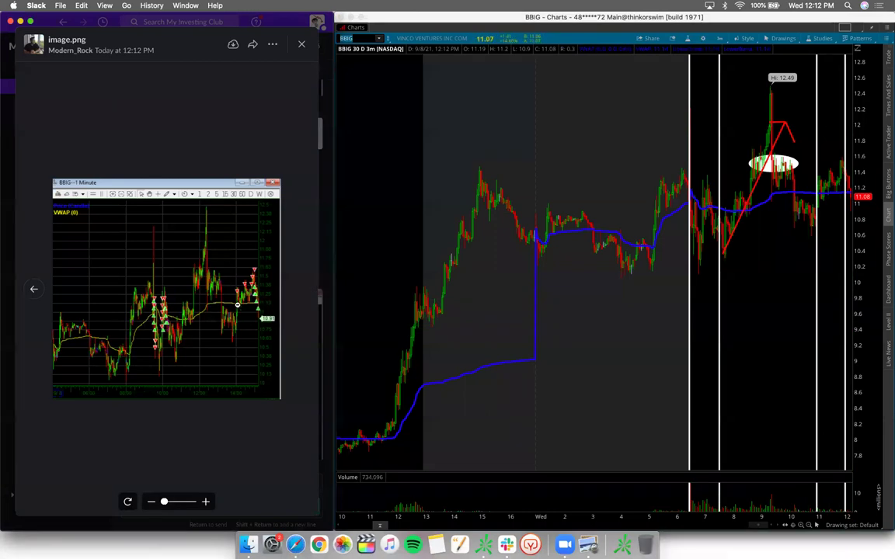
Step: Zoom and pan the $BBIG image, zoom the chart to today's session, close the image, switch to Safari
left_click(237, 305)
left_click_drag(237, 304, 187, 329)
left_click_drag(651, 272, 849, 282)
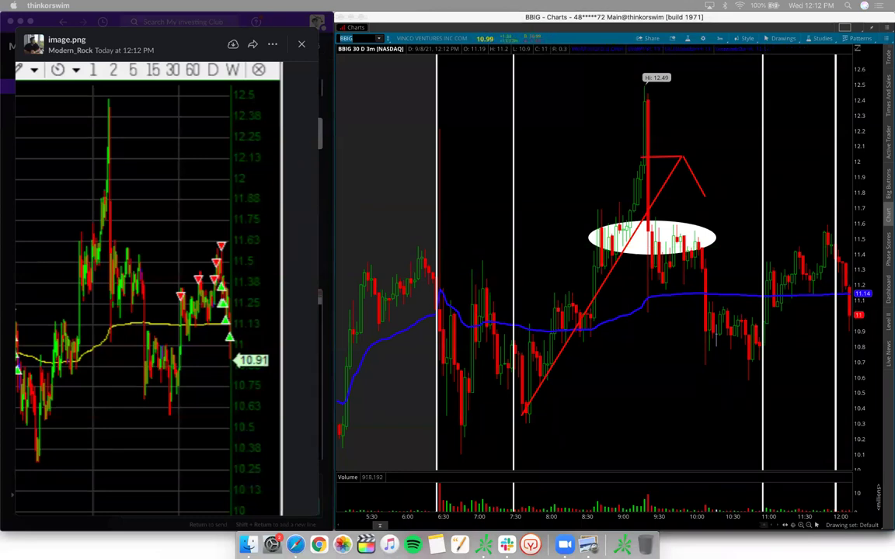
left_click(302, 48)
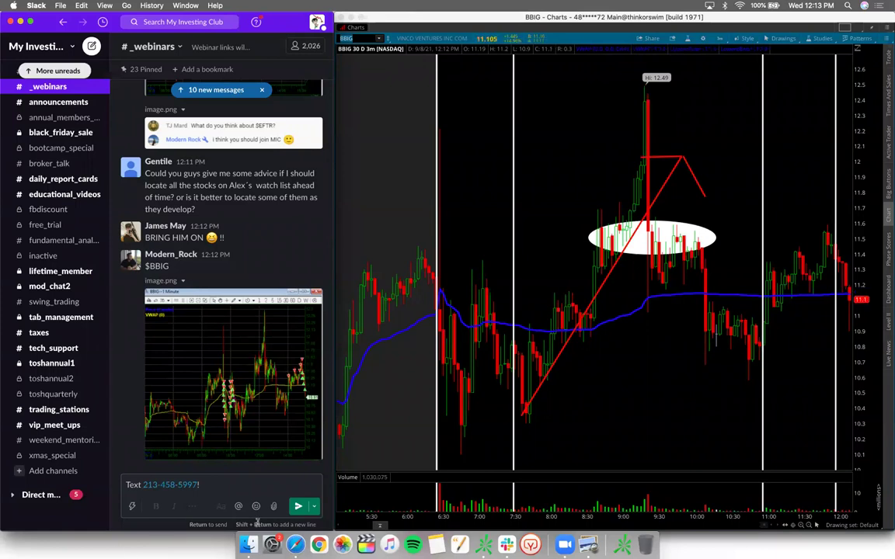
left_click(295, 545)
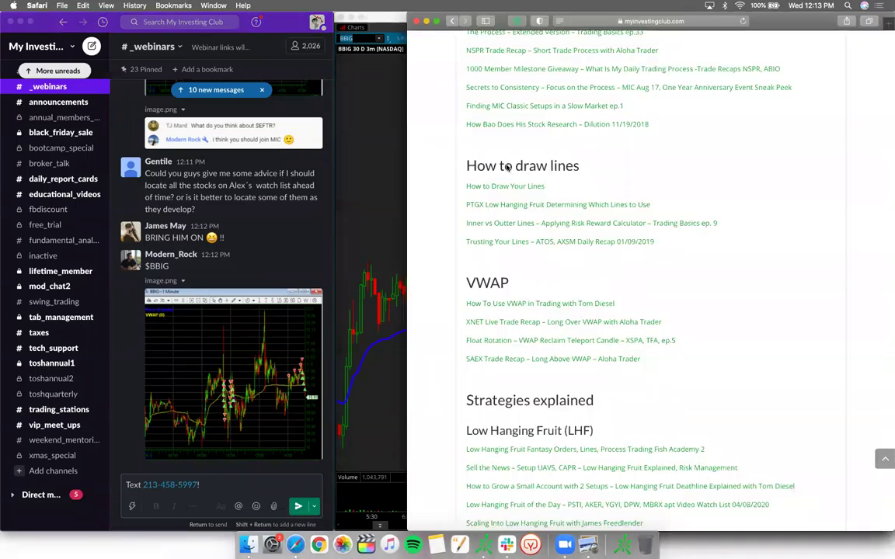
Step: Return to the club home page in full screen and open the Join the Club special offer
left_click(452, 21)
left_click(436, 21)
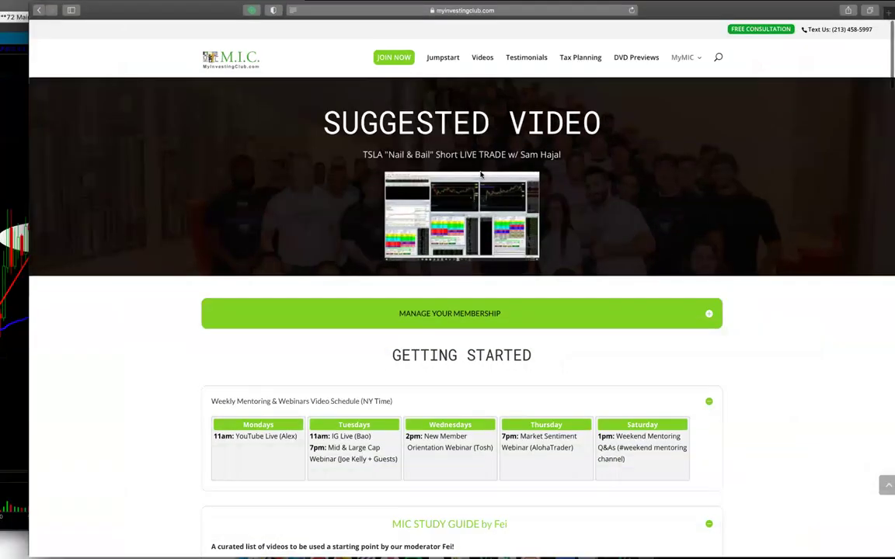
left_click(382, 68)
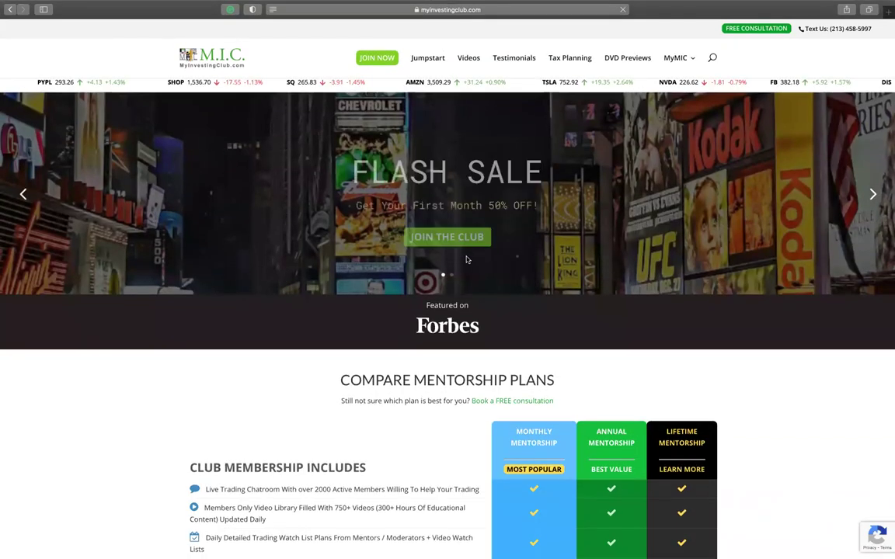
left_click(452, 240)
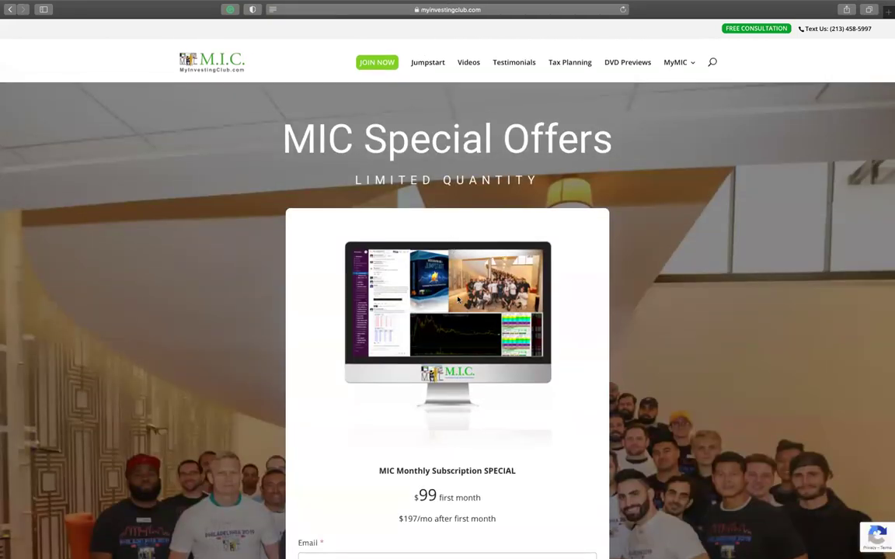
Step: Scroll through the MIC Special Offers page down to its footer
scroll(458, 299, "down", 5)
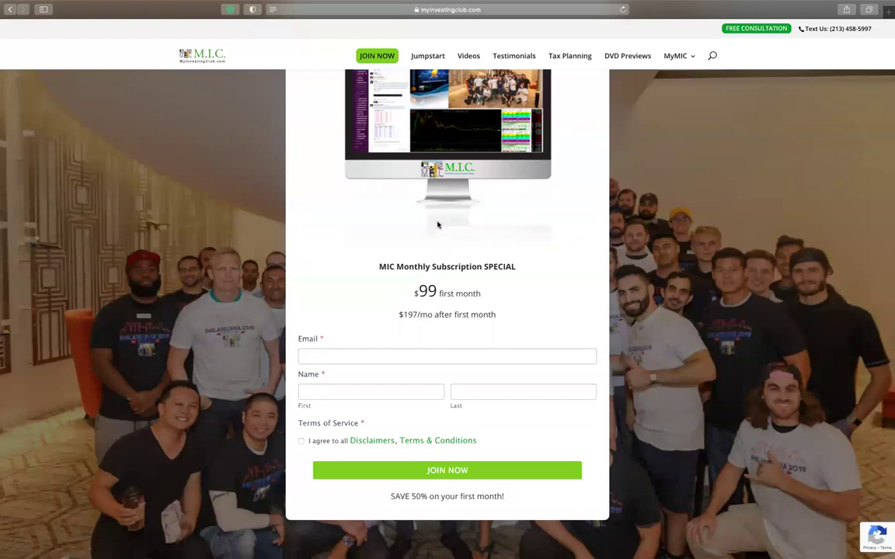
scroll(437, 225, "up", 2)
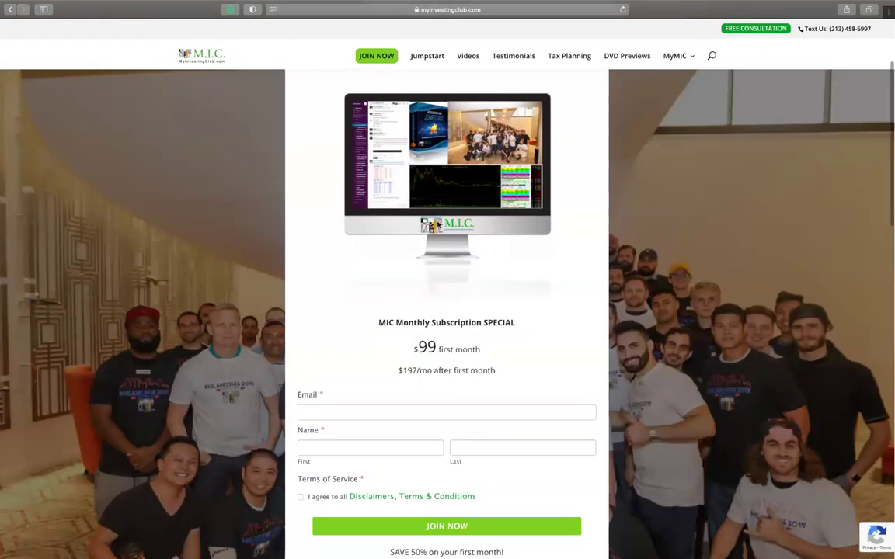
scroll(438, 226, "up", 4)
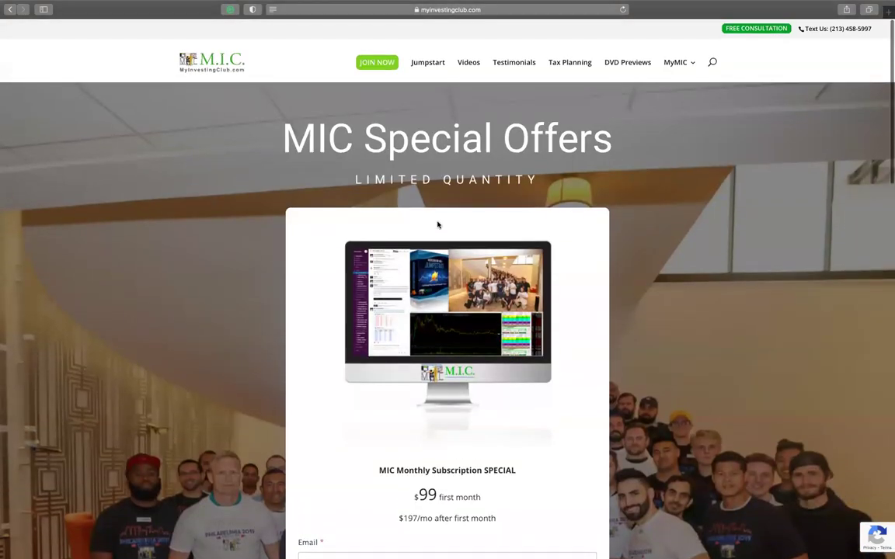
scroll(438, 225, "down", 4)
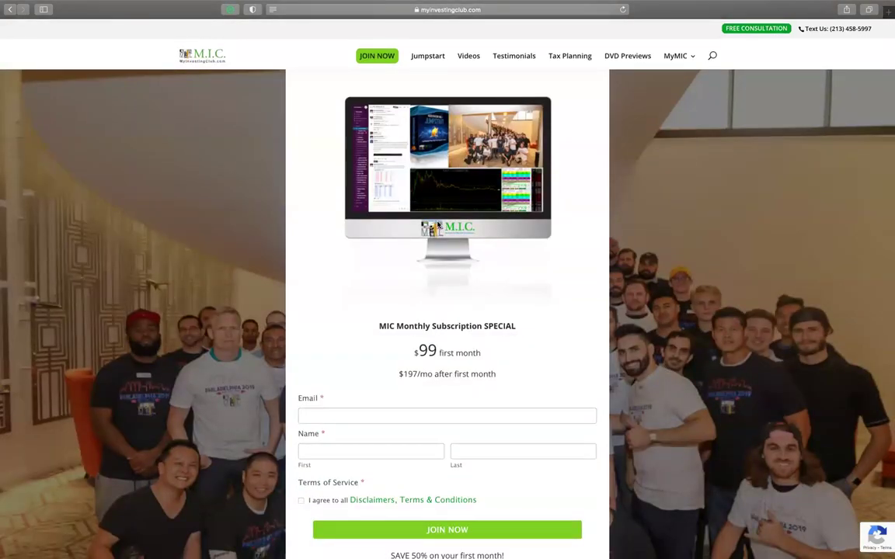
scroll(438, 225, "up", 1)
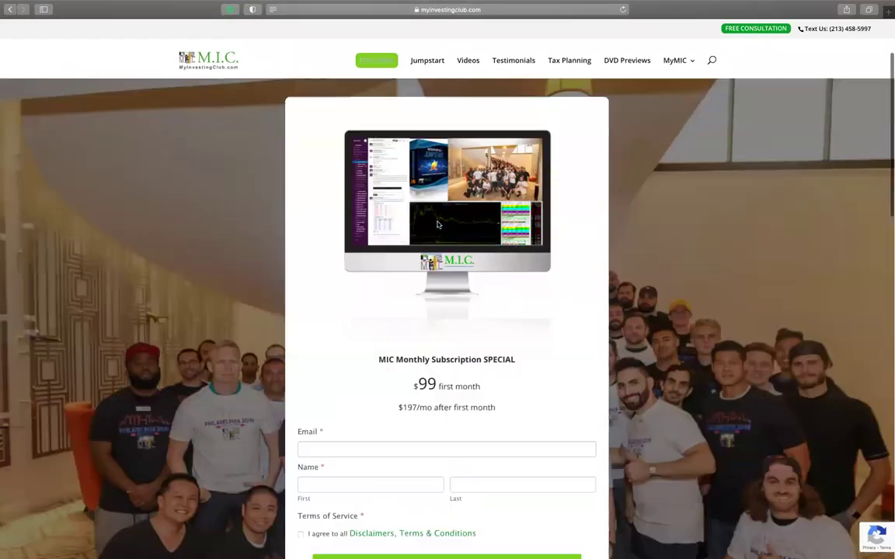
scroll(437, 225, "down", 2)
scroll(438, 225, "down", 8)
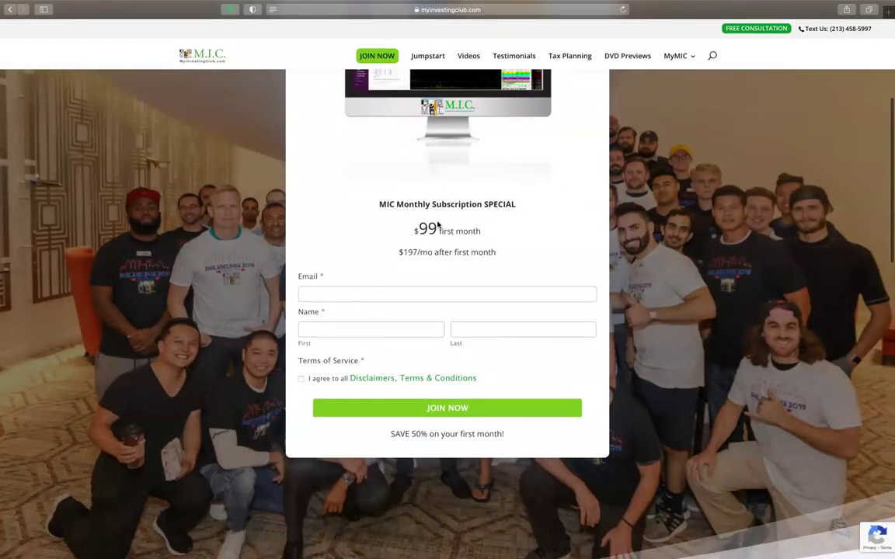
scroll(437, 225, "down", 15)
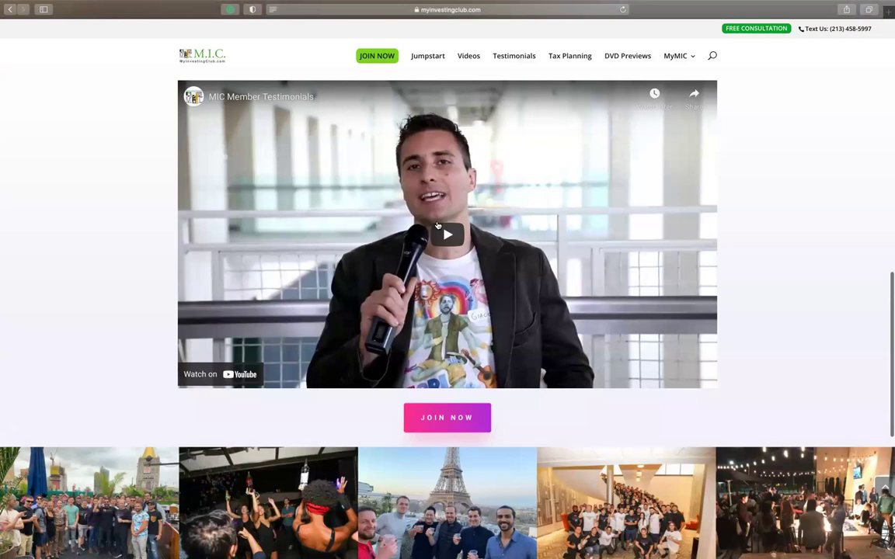